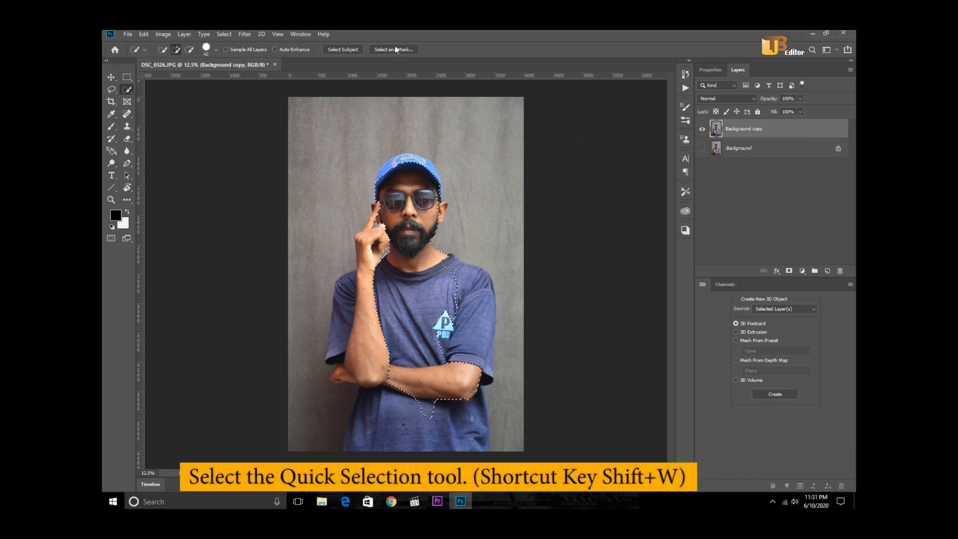
# Select the man with Select Subject and correct the selection edge between the shirt sleeve and the tucked hand.
pyautogui.click(343, 50)
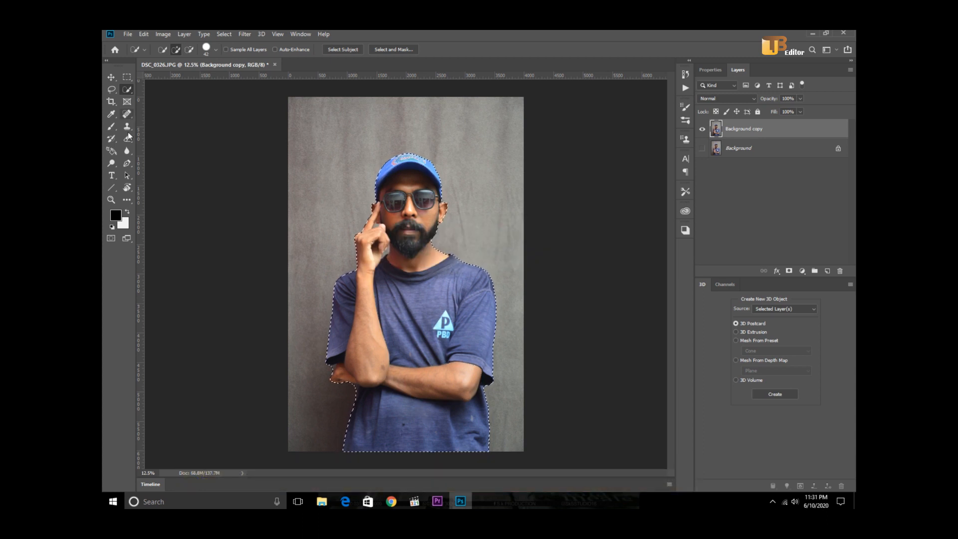
pyautogui.click(110, 199)
pyautogui.moveTo(331, 366); pyautogui.dragTo(390, 401)
pyautogui.click(127, 89)
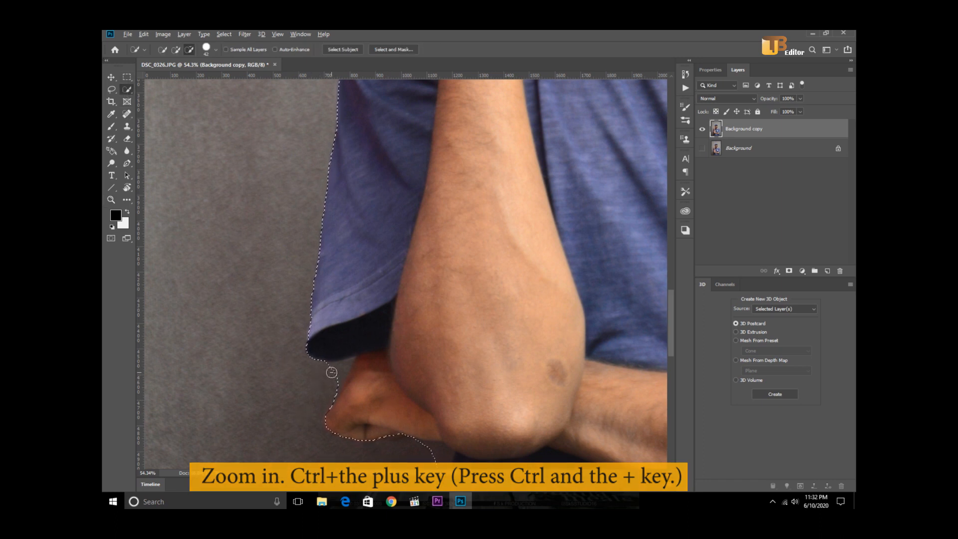
pyautogui.keyDown('alt'); pyautogui.click(343, 368); pyautogui.keyUp('alt')
pyautogui.moveTo(342, 372); pyautogui.dragTo(326, 399)
pyautogui.keyDown('alt'); pyautogui.click(346, 362); pyautogui.keyUp('alt')
pyautogui.moveTo(346, 362)
pyautogui.mouseDown()
pyautogui.moveTo(325, 382)
pyautogui.moveTo(355, 370)
pyautogui.mouseUp()
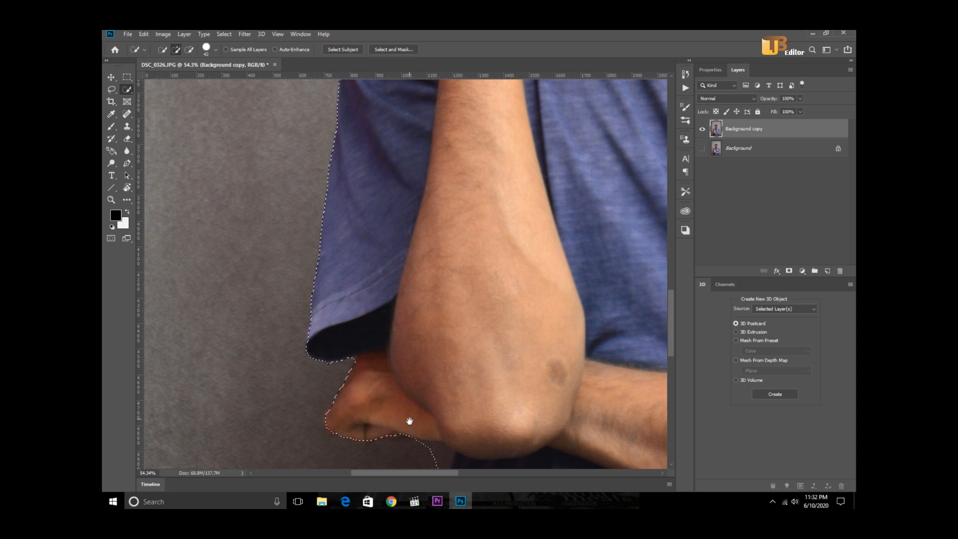
# Refine the selection edge along the underside of the tucked hand beside the elbow.
pyautogui.moveTo(408, 421); pyautogui.dragTo(385, 252)
pyautogui.click(411, 283)
pyautogui.moveTo(398, 283)
pyautogui.mouseDown()
pyautogui.moveTo(424, 289)
pyautogui.moveTo(384, 263)
pyautogui.moveTo(345, 265)
pyautogui.moveTo(381, 261)
pyautogui.moveTo(372, 280)
pyautogui.mouseUp()
pyautogui.press('alt')
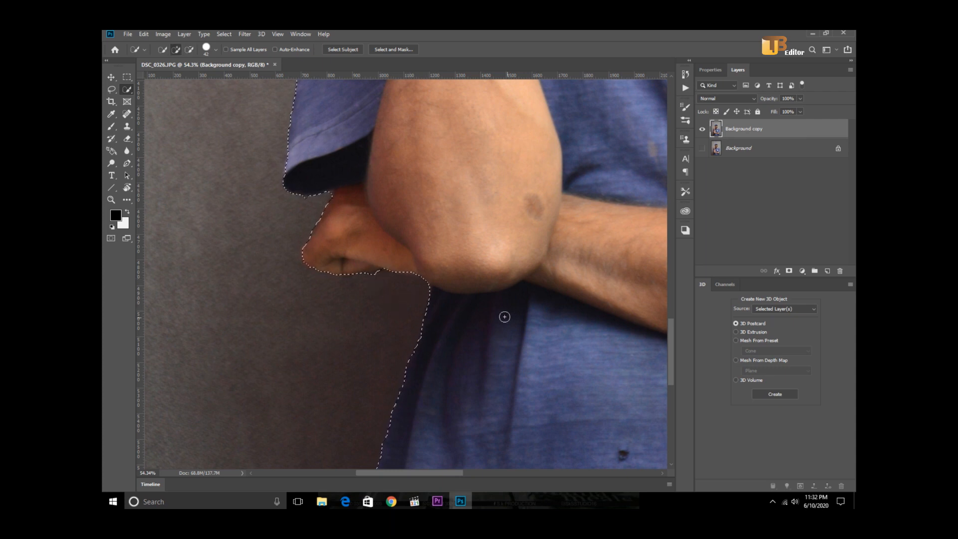
# Clean up the selection edge between the cap and the top of the ear on the side without the raised hand.
pyautogui.moveTo(627, 389)
pyautogui.mouseDown()
pyautogui.moveTo(331, 379)
pyautogui.moveTo(292, 333)
pyautogui.mouseUp()
pyautogui.moveTo(505, 145); pyautogui.dragTo(330, 361)
pyautogui.moveTo(557, 104); pyautogui.dragTo(748, 314)
pyautogui.moveTo(336, 224)
pyautogui.mouseDown()
pyautogui.moveTo(321, 380)
pyautogui.moveTo(396, 439)
pyautogui.mouseUp()
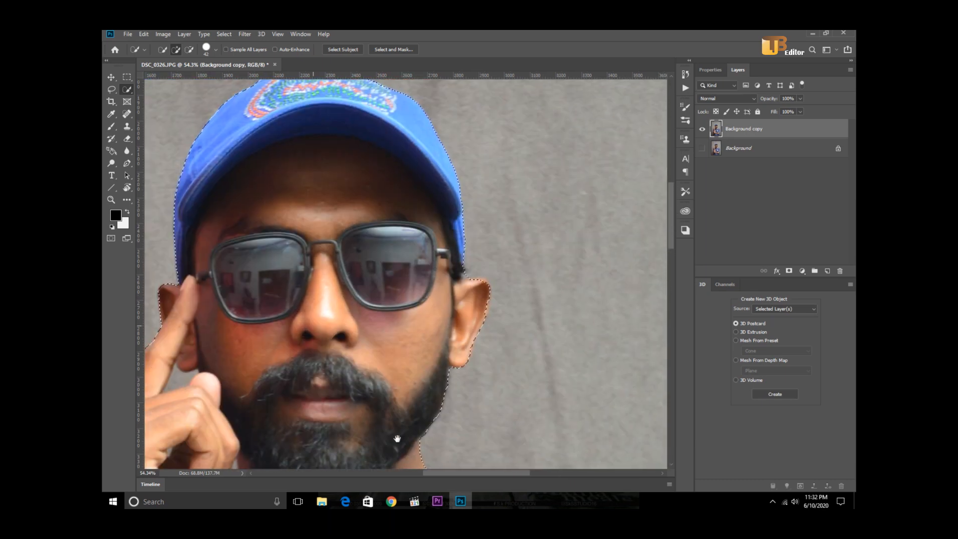
pyautogui.keyDown('alt'); pyautogui.click(467, 270); pyautogui.keyUp('alt')
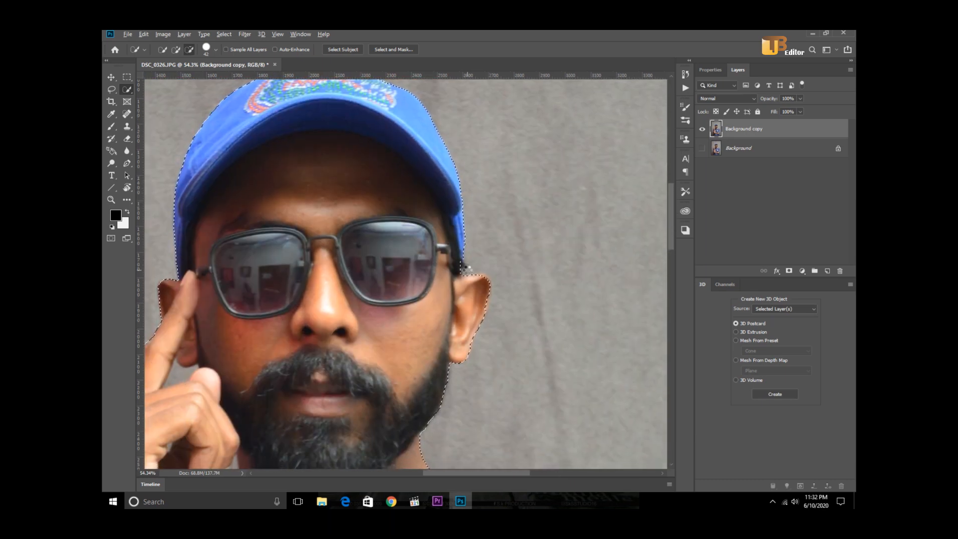
pyautogui.click(478, 279)
pyautogui.moveTo(454, 329); pyautogui.dragTo(571, 264)
# Refine the selection in Select and Mask with Radius 10 px, Smooth 5, Feather 0.5 px and Contrast 3%.
pyautogui.press('z')
pyautogui.rightClick(449, 260)
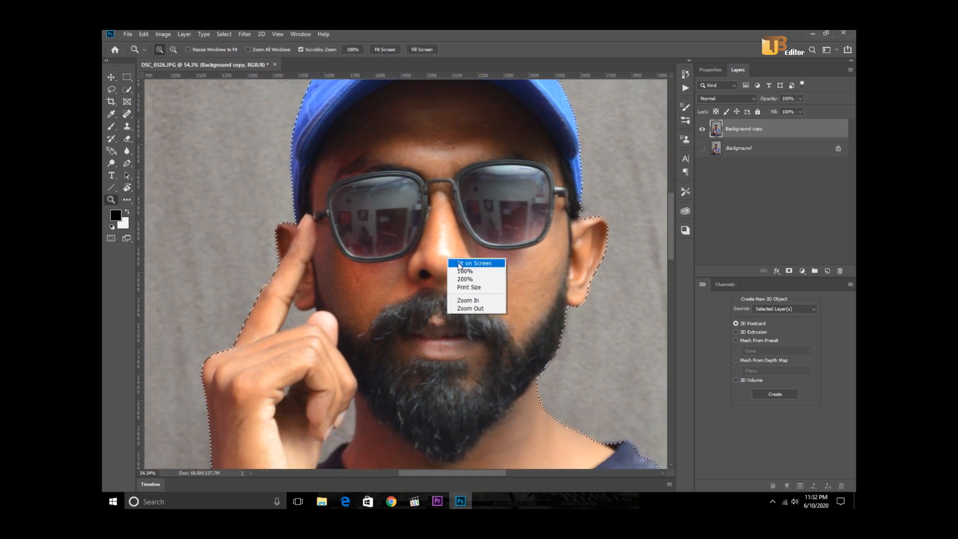
pyautogui.click(459, 265)
pyautogui.rightClick(427, 241)
pyautogui.click(429, 244)
pyautogui.rightClick(426, 242)
pyautogui.click(429, 244)
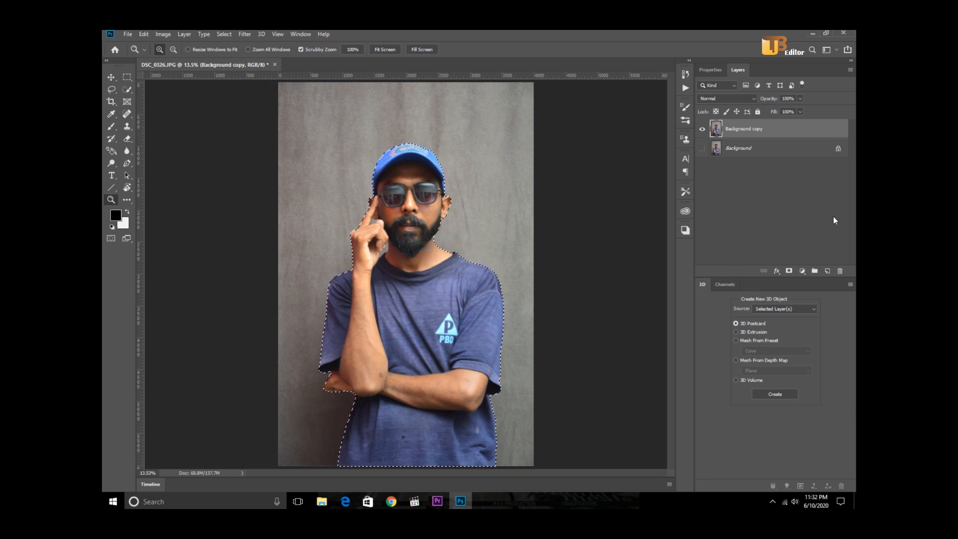
pyautogui.press('w')
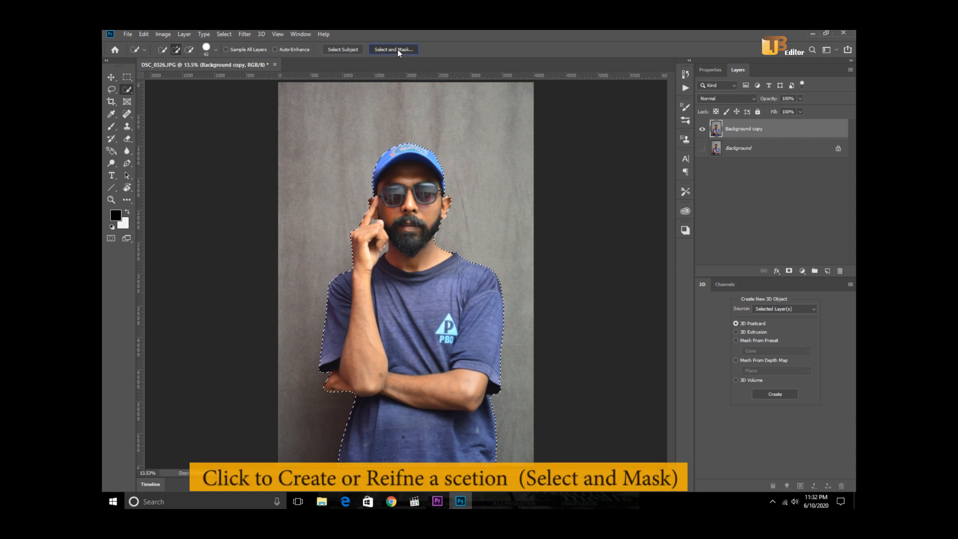
pyautogui.click(397, 49)
pyautogui.moveTo(726, 211); pyautogui.dragTo(770, 215)
pyautogui.moveTo(726, 290); pyautogui.dragTo(728, 290)
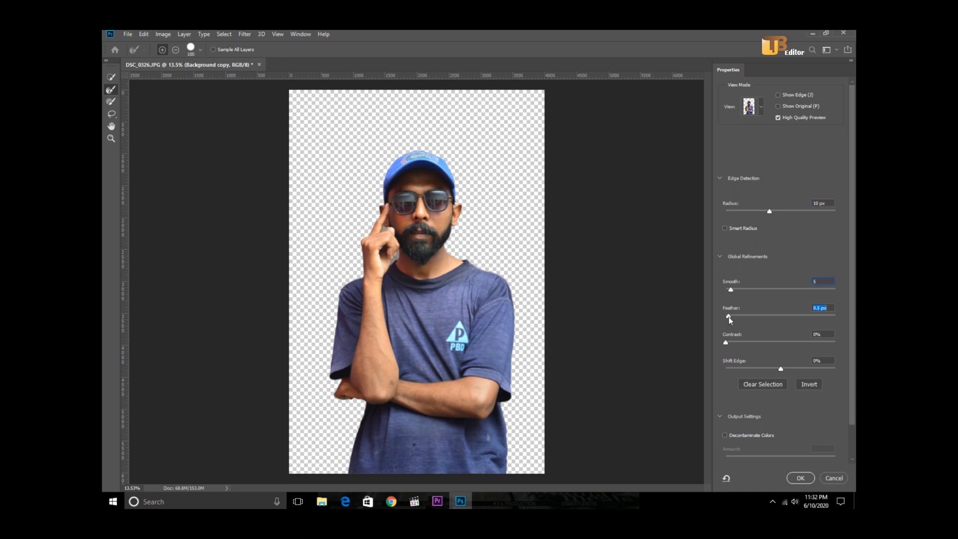
pyautogui.moveTo(726, 343); pyautogui.dragTo(729, 343)
# Enable Decontaminate Colors at 67% and apply the refinement.
pyautogui.click(725, 435)
pyautogui.click(836, 457)
pyautogui.moveTo(807, 456); pyautogui.dragTo(800, 457)
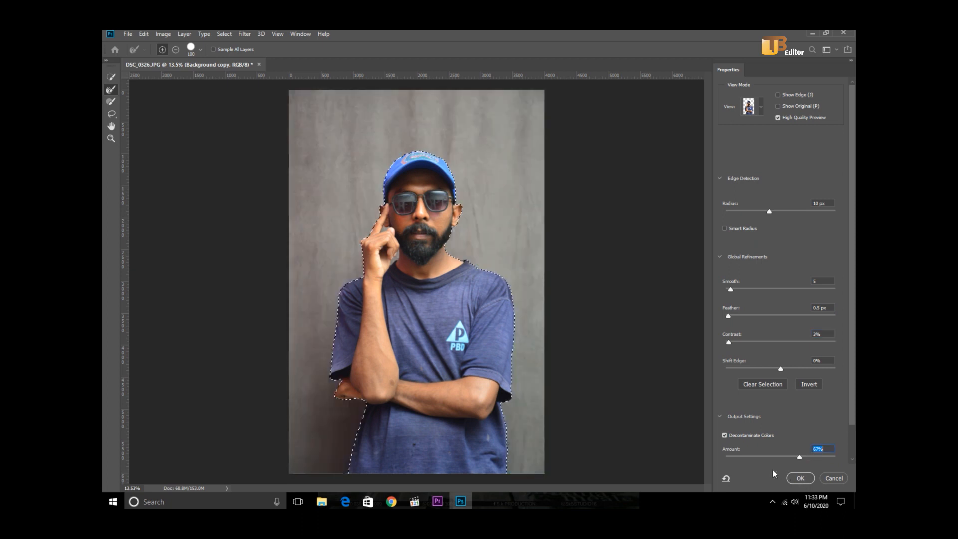
pyautogui.click(807, 478)
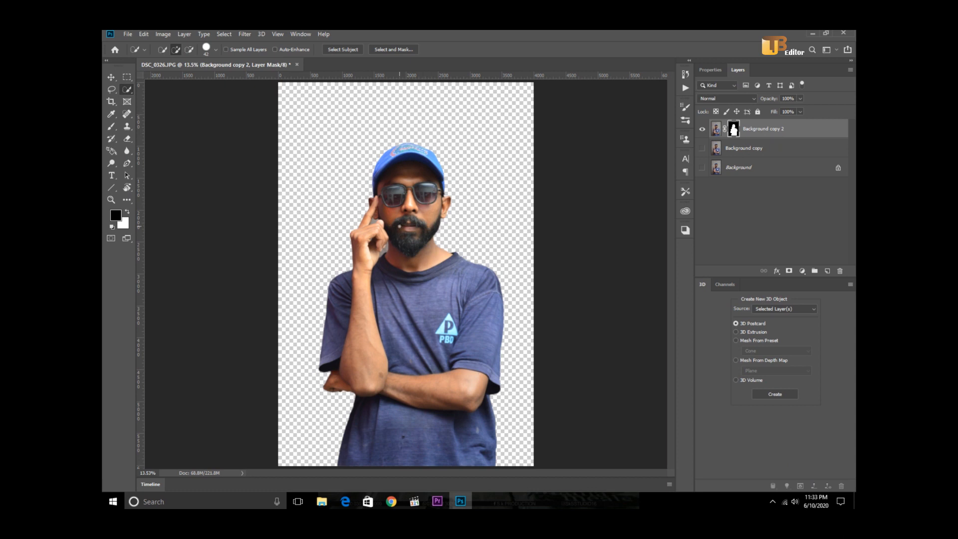
# Target the image rather than the mask of Background copy 2 and choose the Polygonal Lasso tool.
pyautogui.click(111, 199)
pyautogui.moveTo(376, 218); pyautogui.dragTo(448, 288)
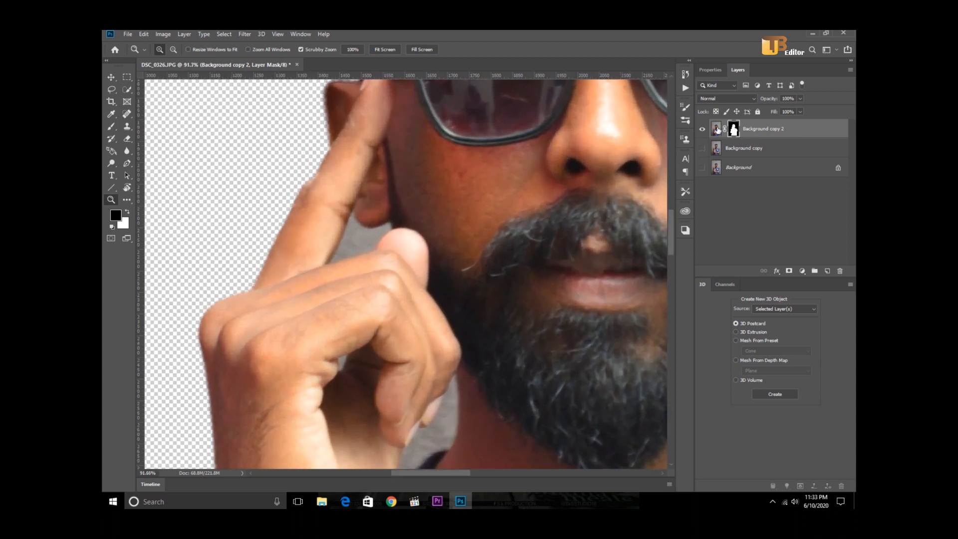
pyautogui.click(715, 130)
pyautogui.click(112, 92)
pyautogui.click(137, 97)
# Outline the grey background gap between the raised finger, thumb and ear with the Polygonal Lasso.
pyautogui.click(354, 212)
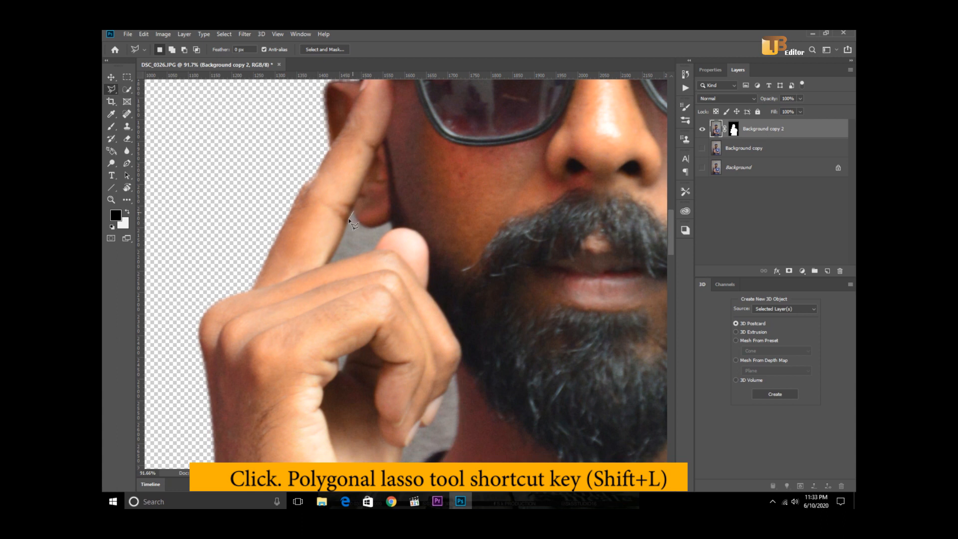
pyautogui.click(329, 262)
pyautogui.click(374, 251)
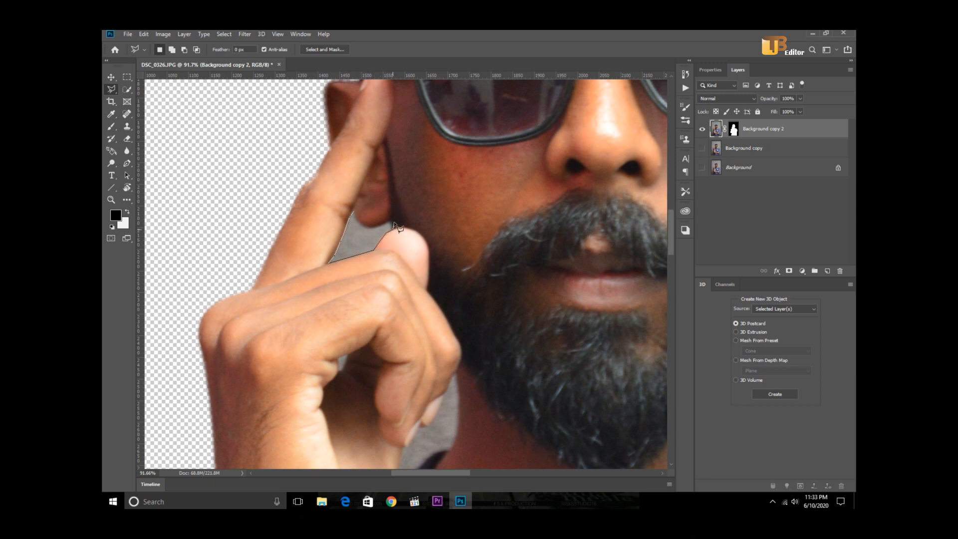
pyautogui.click(392, 223)
pyautogui.click(355, 214)
# Outline the grey background gap between the raised hand, neck and shirt collar with the Polygonal Lasso.
pyautogui.moveTo(457, 359); pyautogui.dragTo(371, 204)
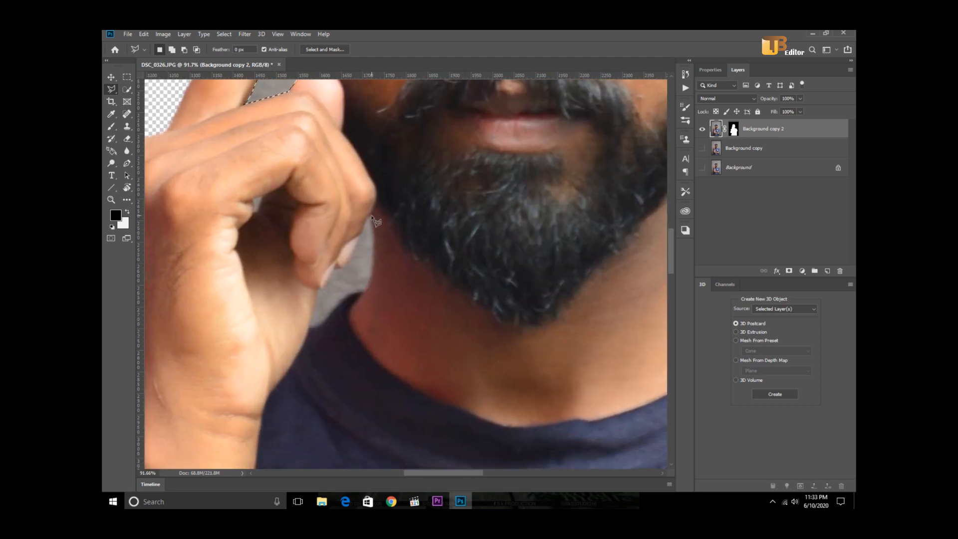
pyautogui.click(355, 245)
pyautogui.click(319, 288)
pyautogui.click(310, 326)
pyautogui.click(321, 325)
pyautogui.click(373, 283)
pyautogui.click(375, 238)
pyautogui.click(372, 216)
# Feather the selection beside the neck by 2.3 pixels and delete the background inside it.
pyautogui.rightClick(367, 261)
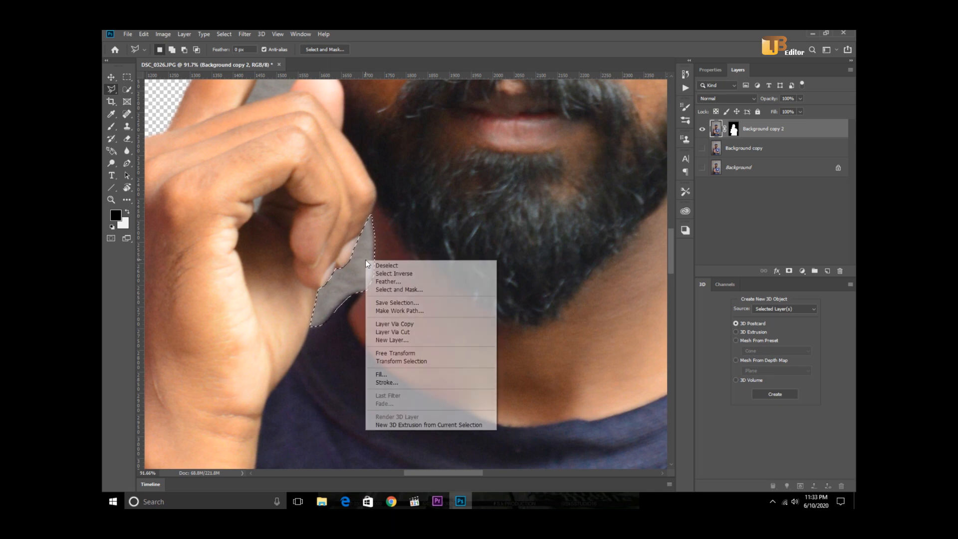
pyautogui.click(382, 281)
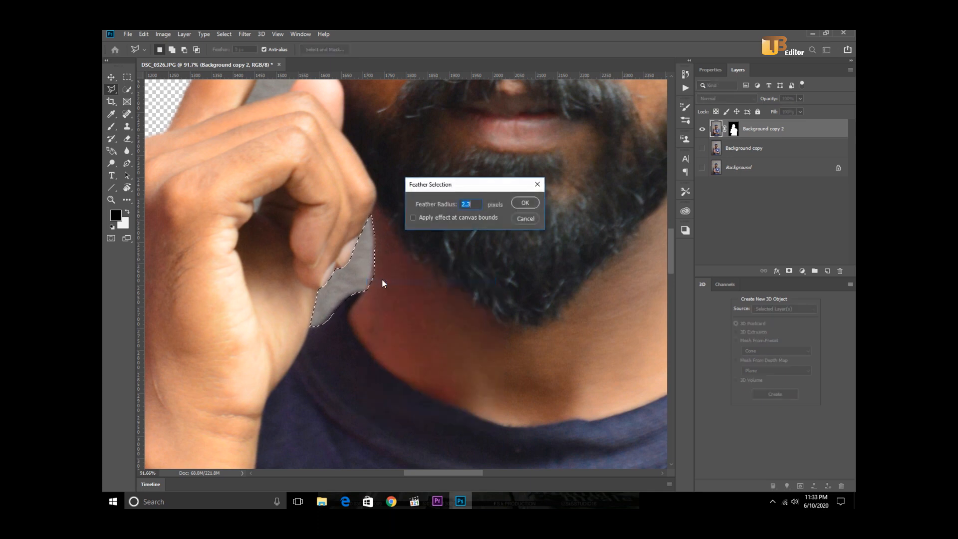
pyautogui.click(521, 203)
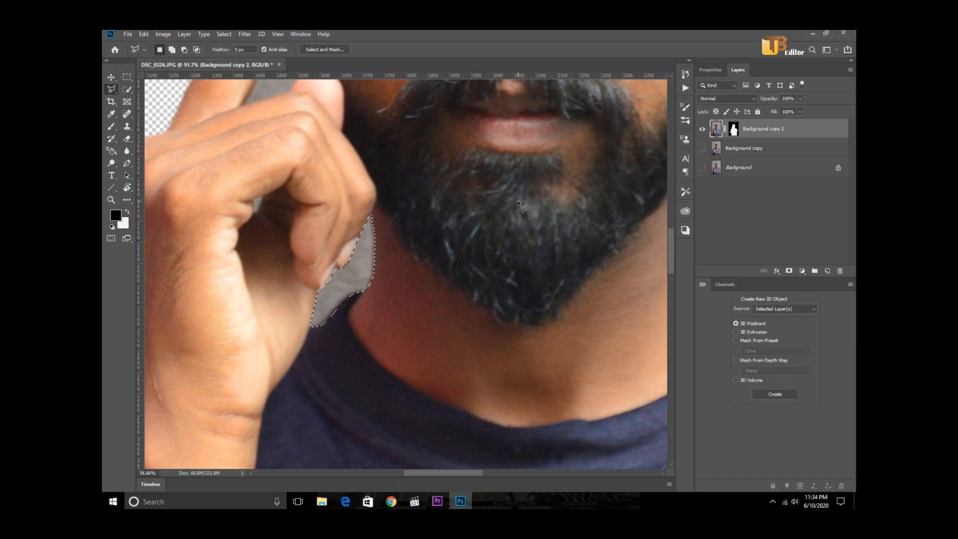
pyautogui.press('Delete')
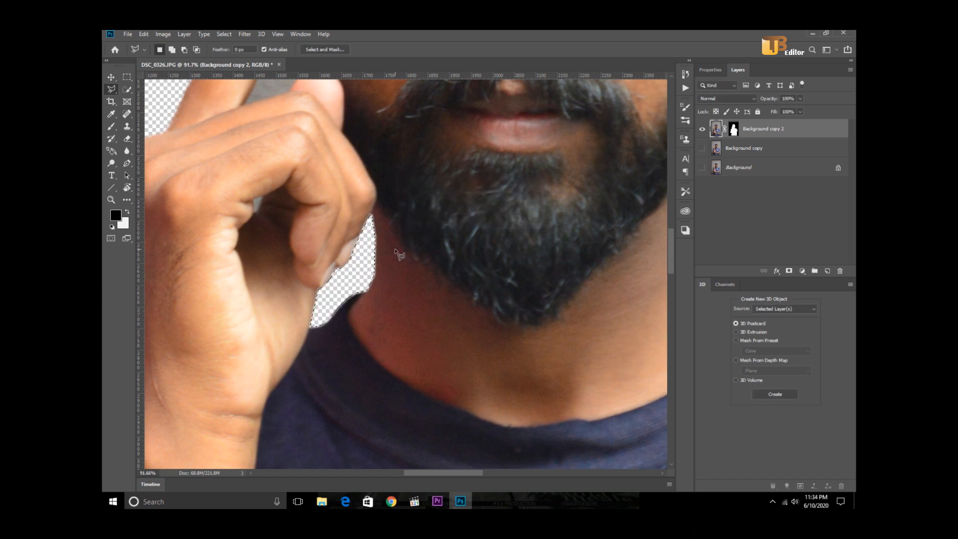
# Select the grey background patch enclosed by the index finger, thumb and earlobe with the Polygonal Lasso.
pyautogui.moveTo(301, 149); pyautogui.dragTo(362, 298)
pyautogui.moveTo(328, 212); pyautogui.dragTo(320, 238)
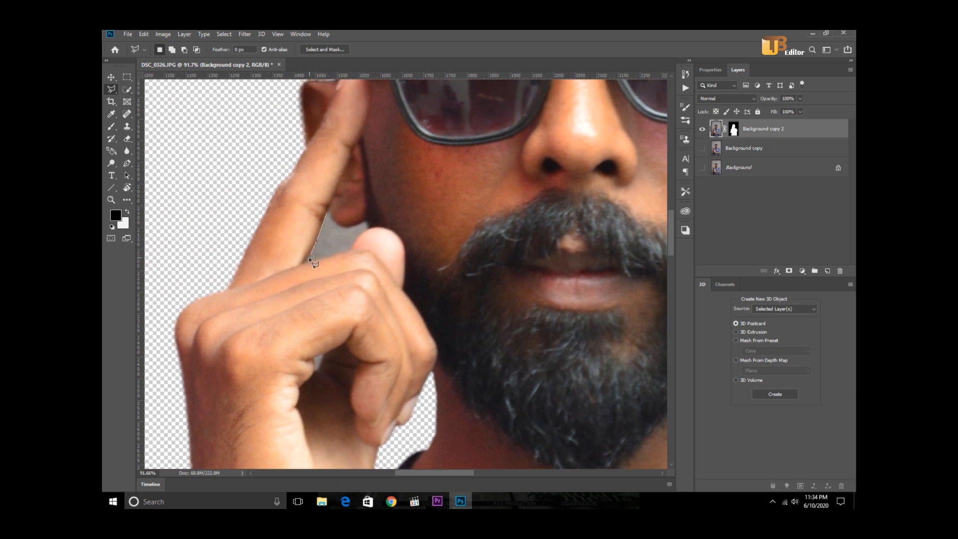
pyautogui.moveTo(310, 258); pyautogui.dragTo(351, 254)
pyautogui.moveTo(350, 228); pyautogui.dragTo(330, 218)
# Feather the selection below the earlobe by 2.3 pixels and delete the background inside it.
pyautogui.rightClick(328, 233)
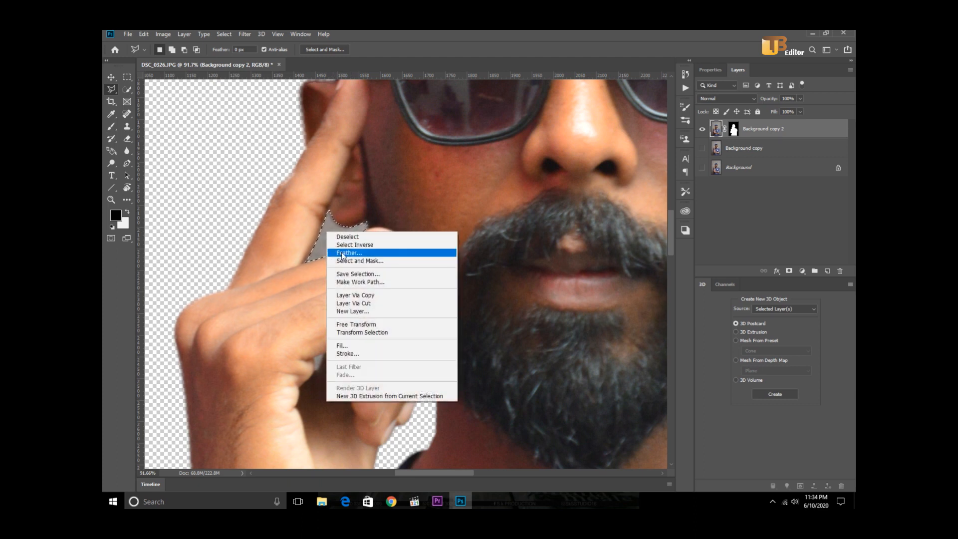
pyautogui.click(342, 253)
pyautogui.write('2.3')
pyautogui.click(514, 205)
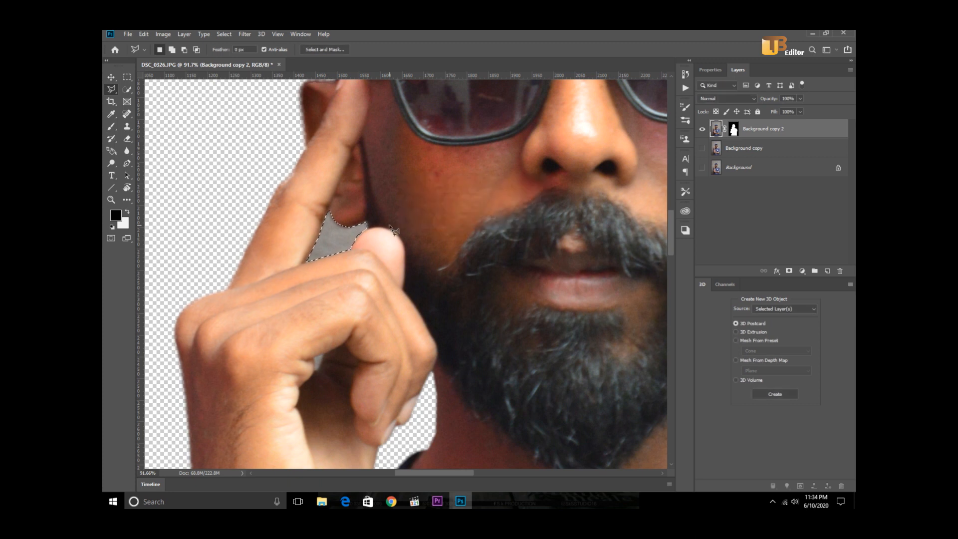
pyautogui.press('Delete')
pyautogui.click(111, 200)
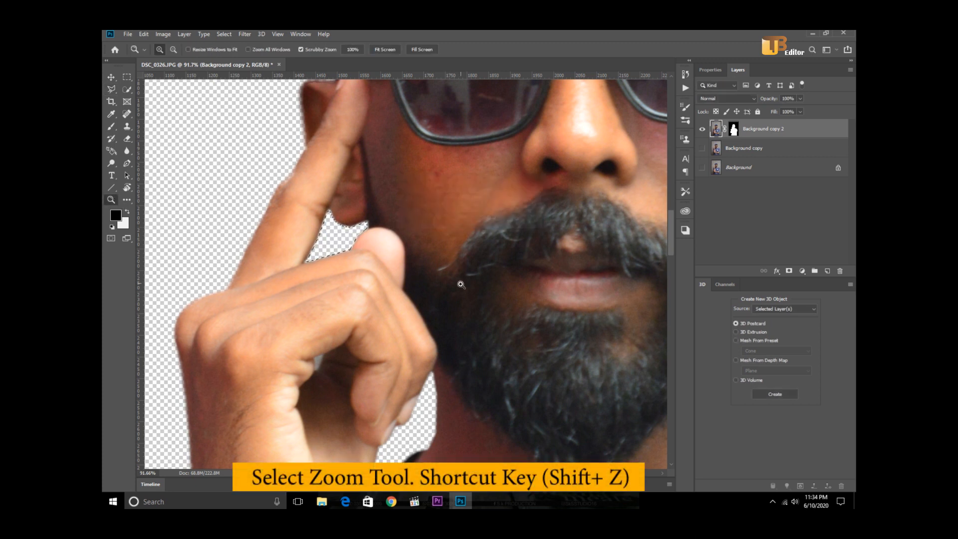
pyautogui.hotkey('ctrl', '0')
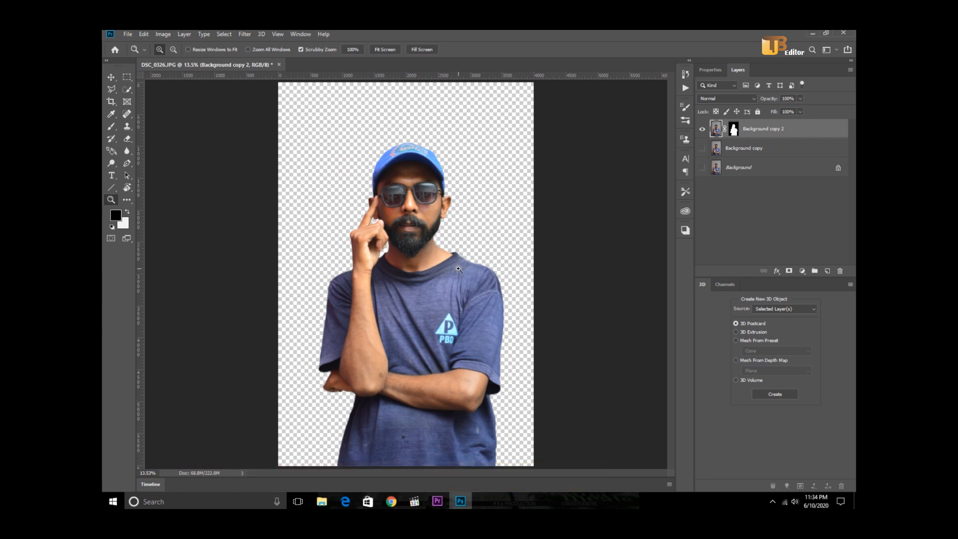
# Open the bgsss image from the Downloads folder and move it into the DSC_0326 document as a new layer.
pyautogui.click(126, 34)
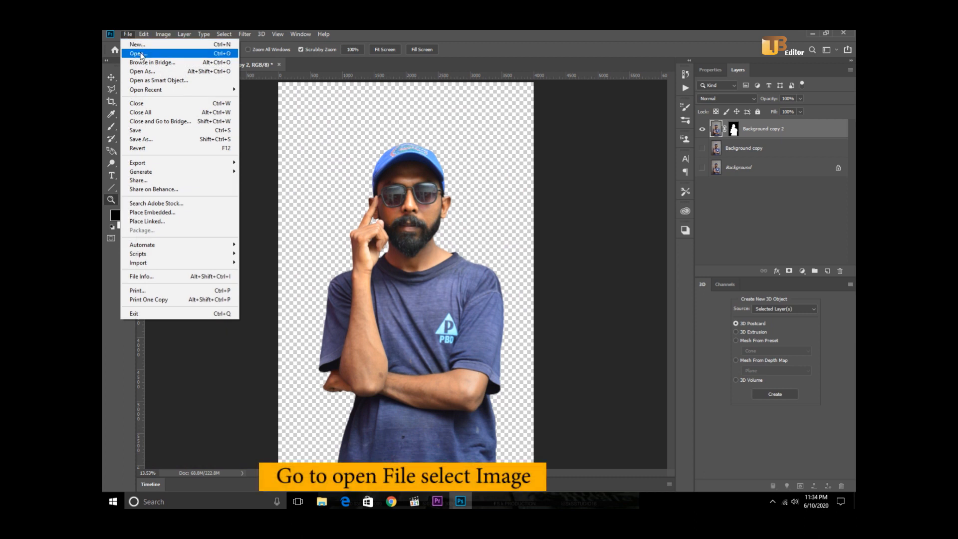
pyautogui.click(140, 54)
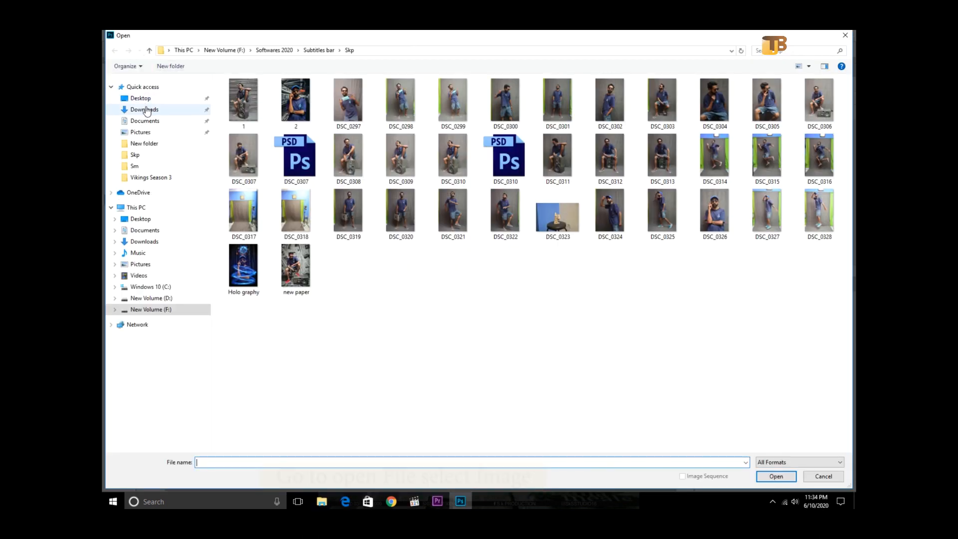
pyautogui.click(145, 110)
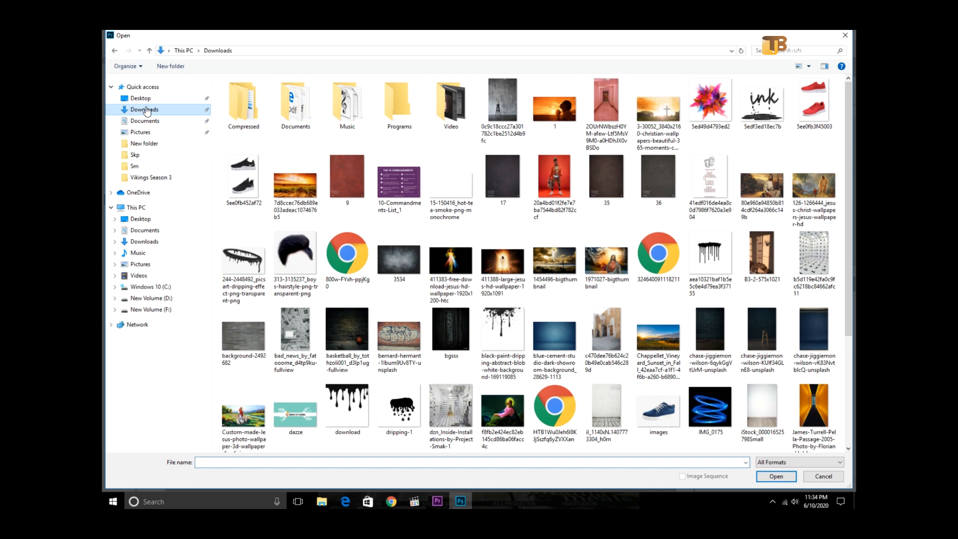
pyautogui.click(455, 338)
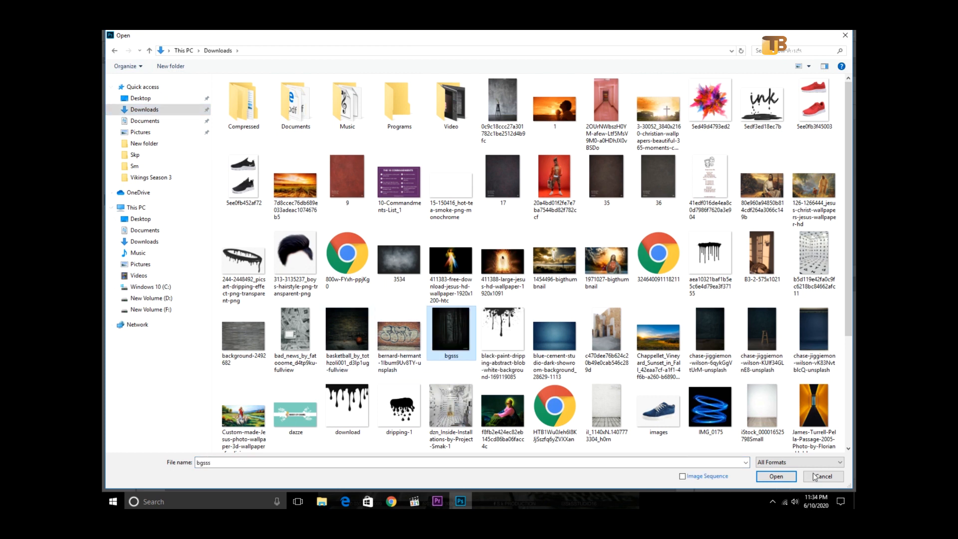
pyautogui.click(776, 476)
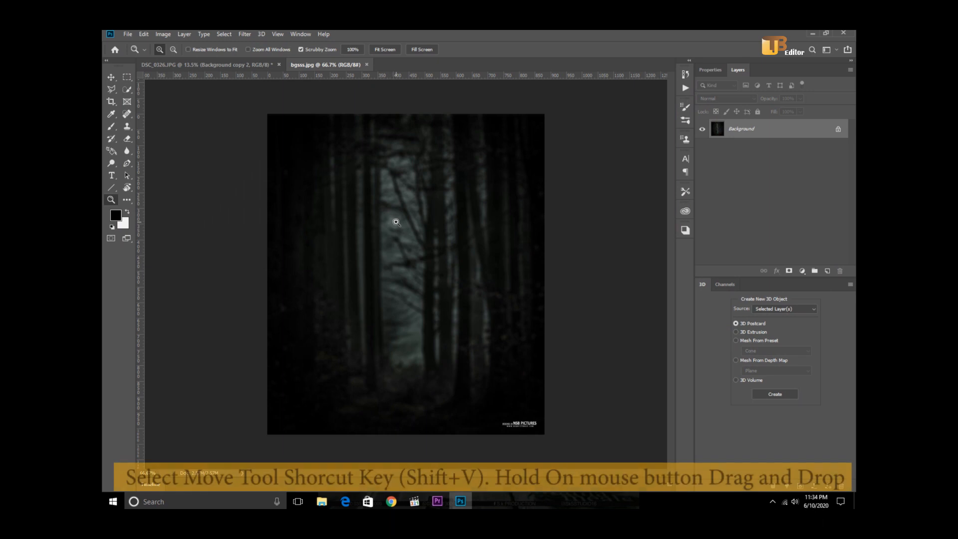
pyautogui.hotkey('shift', 'v')
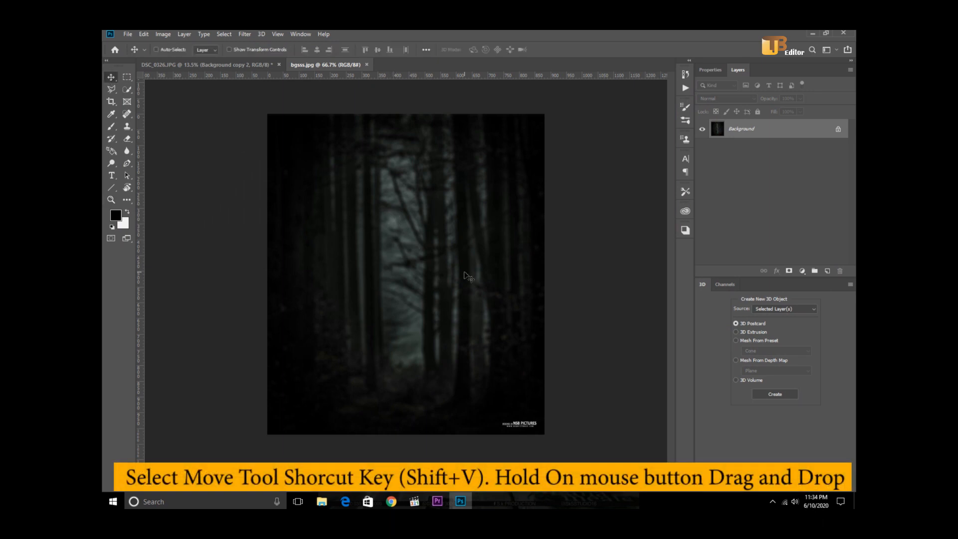
pyautogui.moveTo(468, 277); pyautogui.dragTo(416, 291)
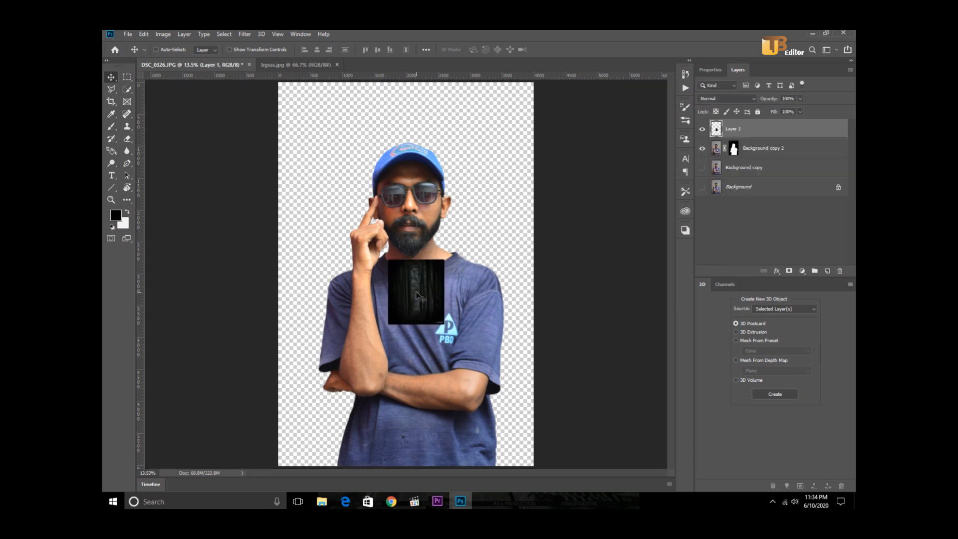
# Scale the forest layer to about 654% so it covers the canvas, and place it beneath the man's cutout layer.
pyautogui.click(144, 34)
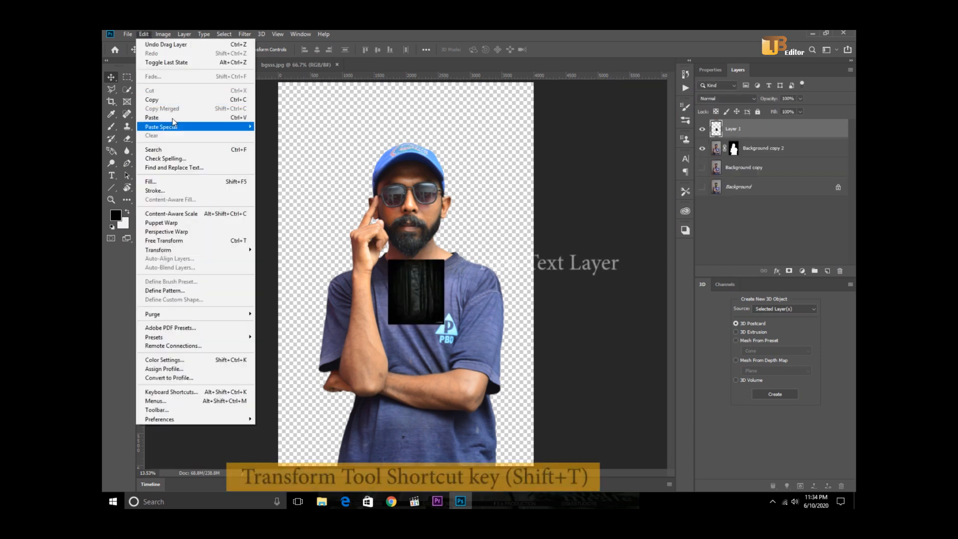
pyautogui.click(216, 241)
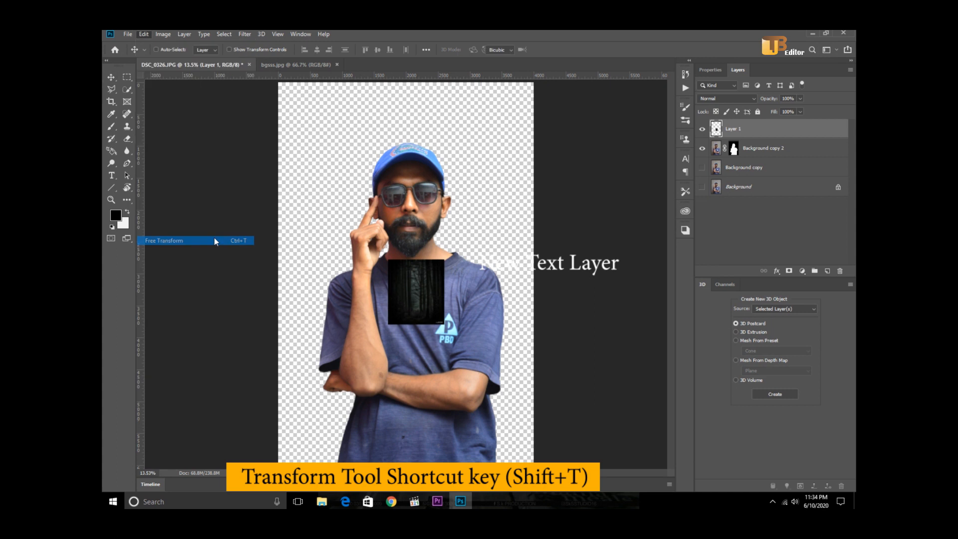
pyautogui.moveTo(443, 323); pyautogui.dragTo(595, 501)
pyautogui.hotkey('ctrl', '-')
pyautogui.hotkey('ctrl', '-')
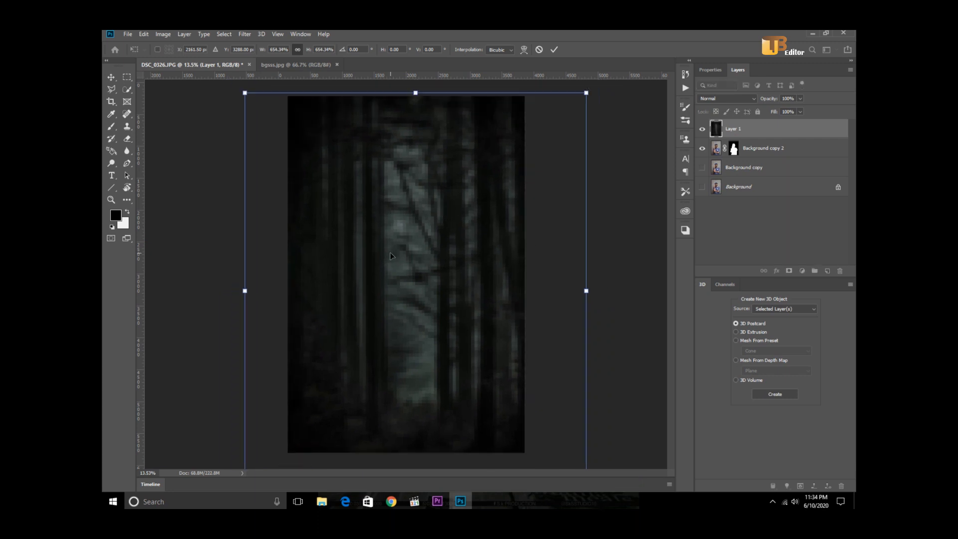
pyautogui.moveTo(428, 323); pyautogui.dragTo(426, 309)
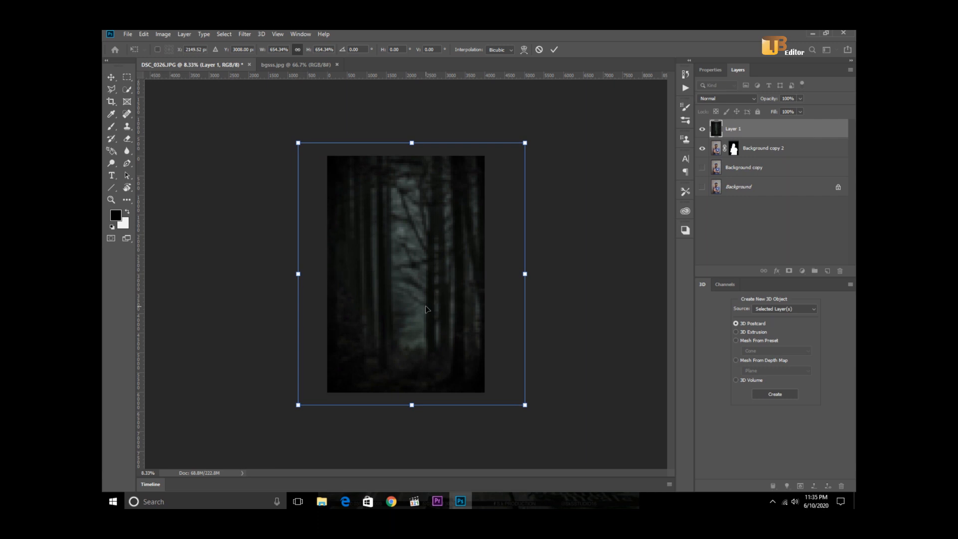
pyautogui.click(555, 48)
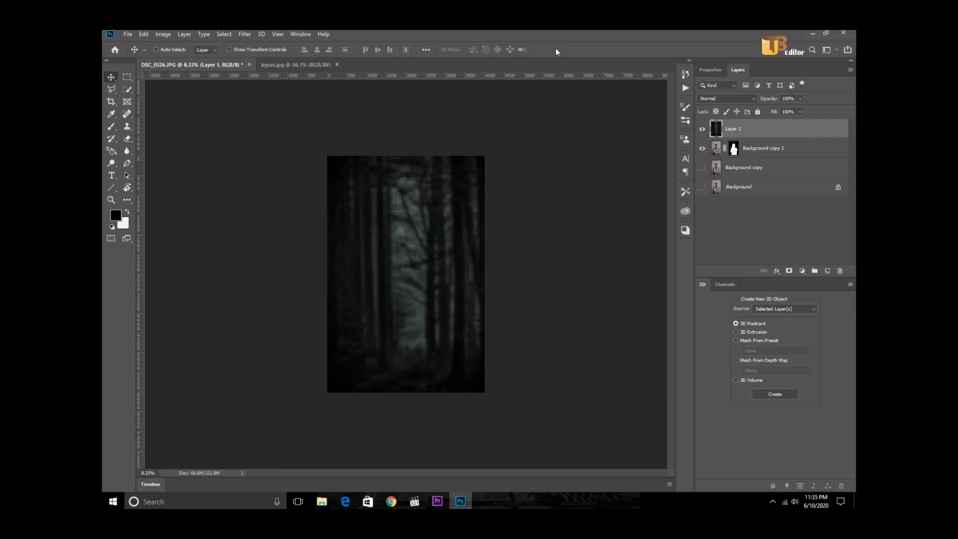
pyautogui.moveTo(772, 151); pyautogui.dragTo(774, 154)
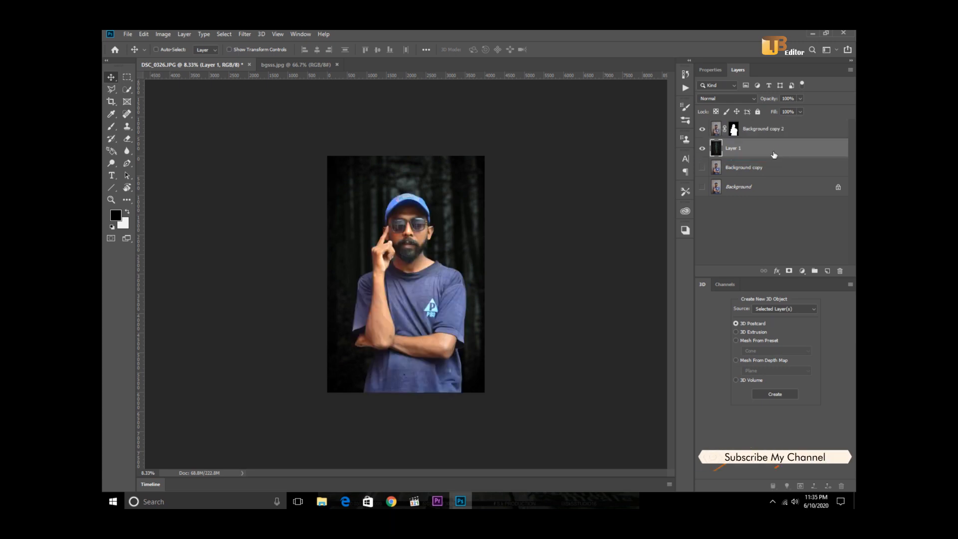
# Scale the man's cutout layer down to about 77% around its centre.
pyautogui.click(719, 131)
pyautogui.click(144, 35)
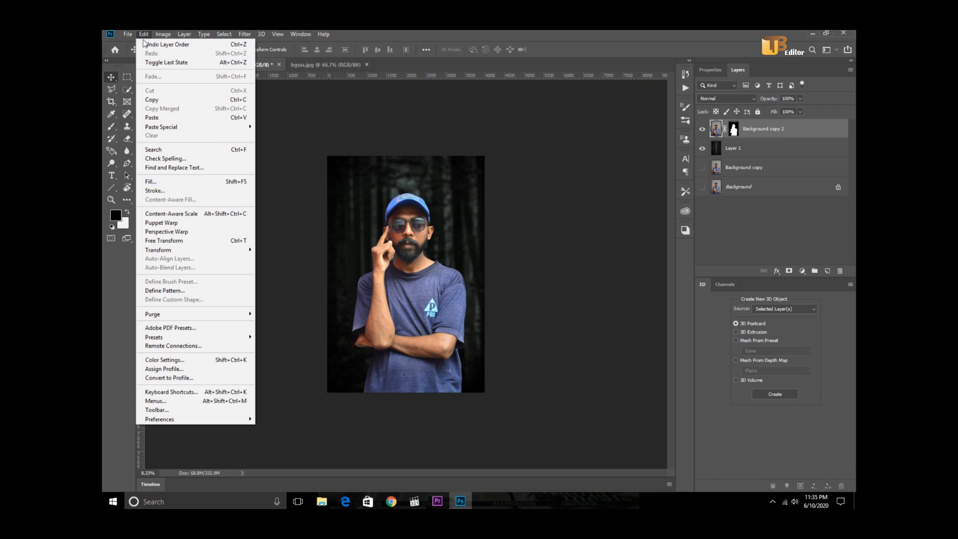
pyautogui.click(164, 240)
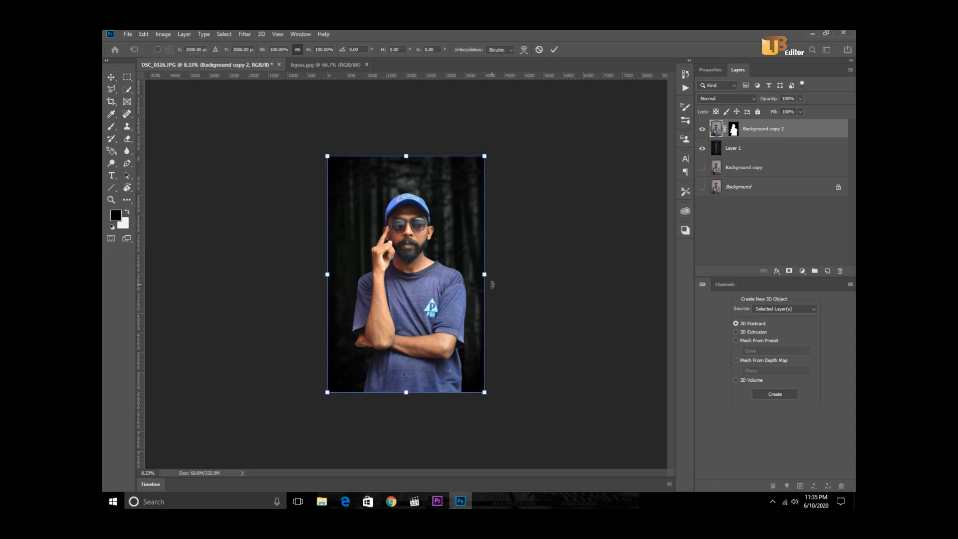
pyautogui.moveTo(486, 156); pyautogui.dragTo(452, 211)
pyautogui.moveTo(407, 377); pyautogui.dragTo(427, 338)
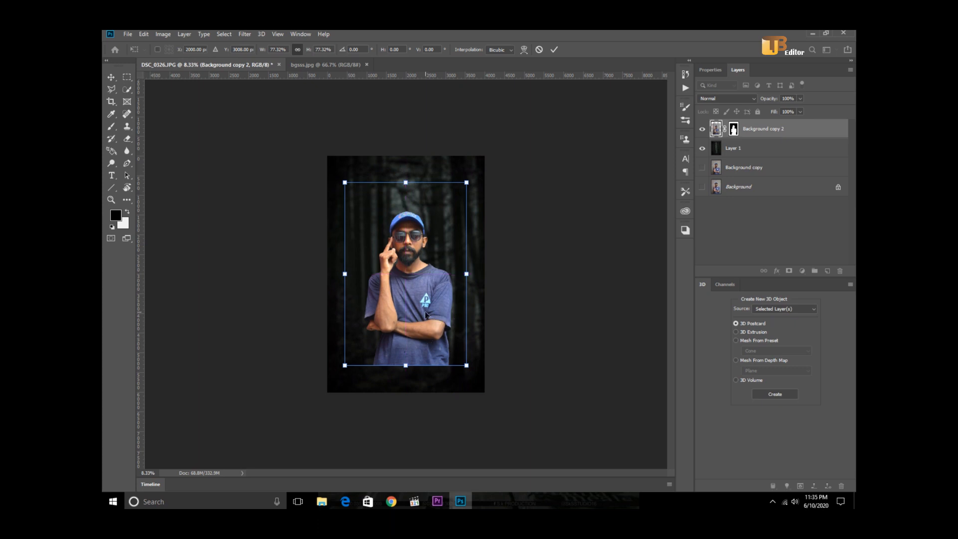
pyautogui.click(554, 49)
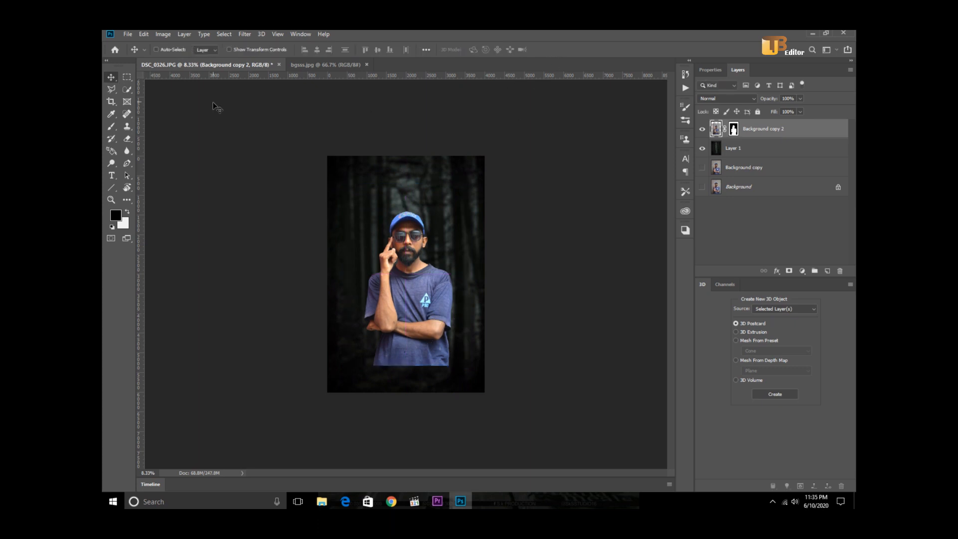
# Open the IMG_0175 image from the Downloads folder and bring it into the DSC_0326 document directly above the forest layer.
pyautogui.click(742, 148)
pyautogui.click(127, 34)
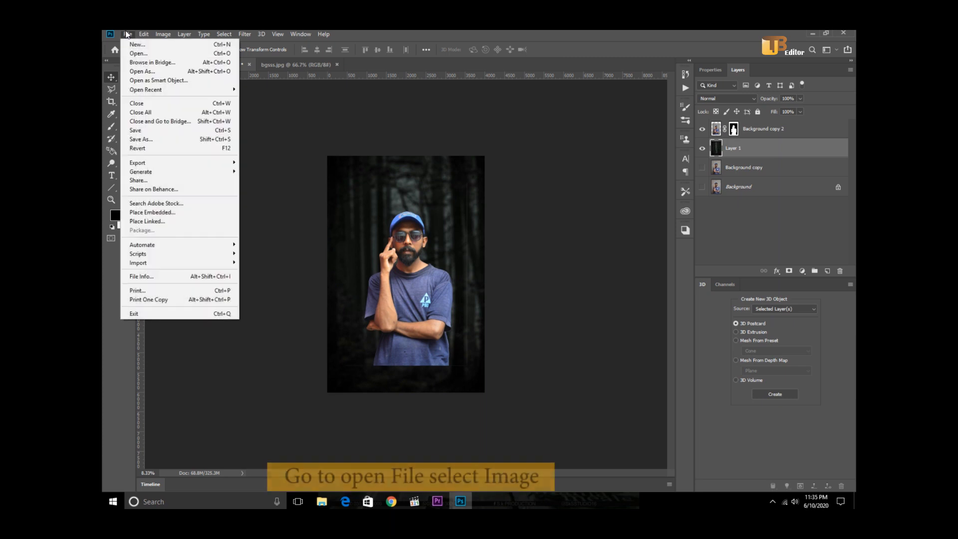
pyautogui.click(139, 53)
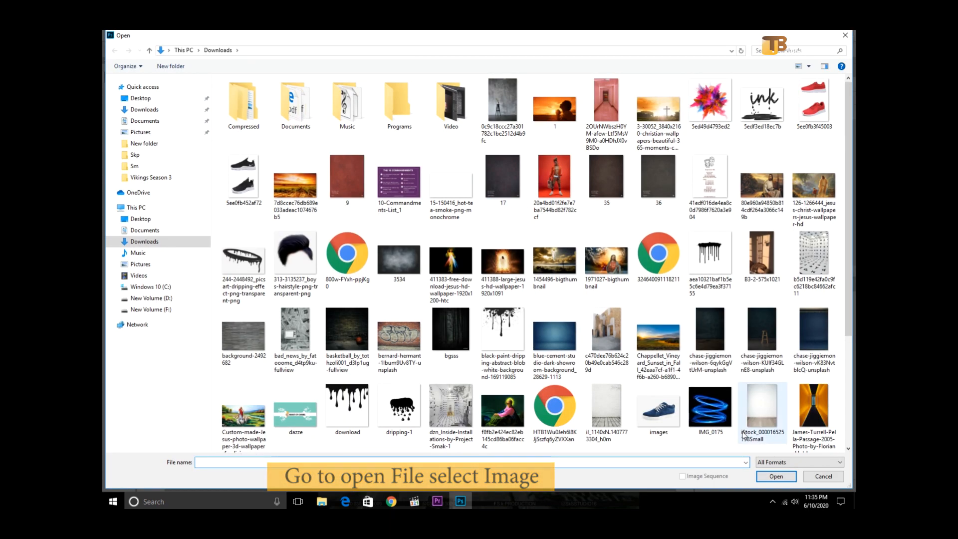
pyautogui.doubleClick(714, 408)
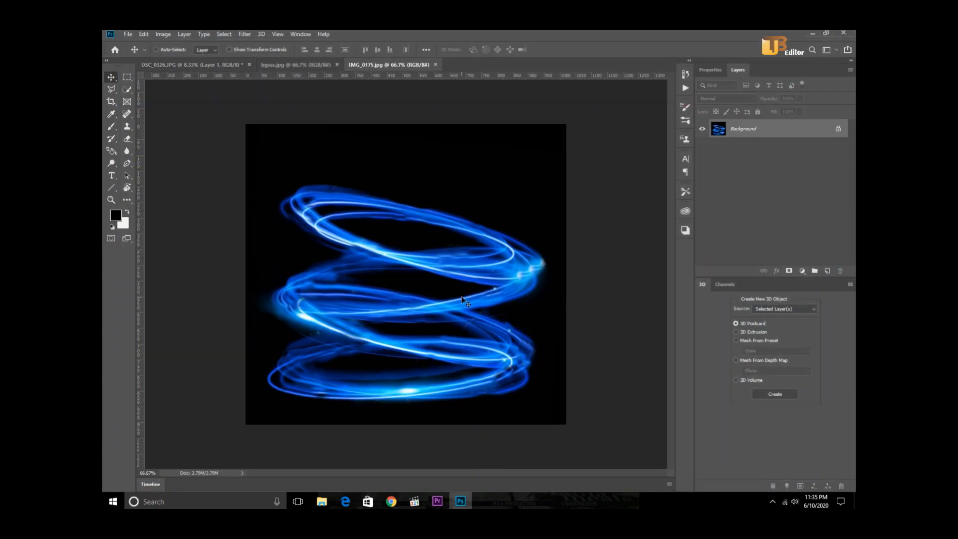
pyautogui.moveTo(495, 312); pyautogui.dragTo(410, 305)
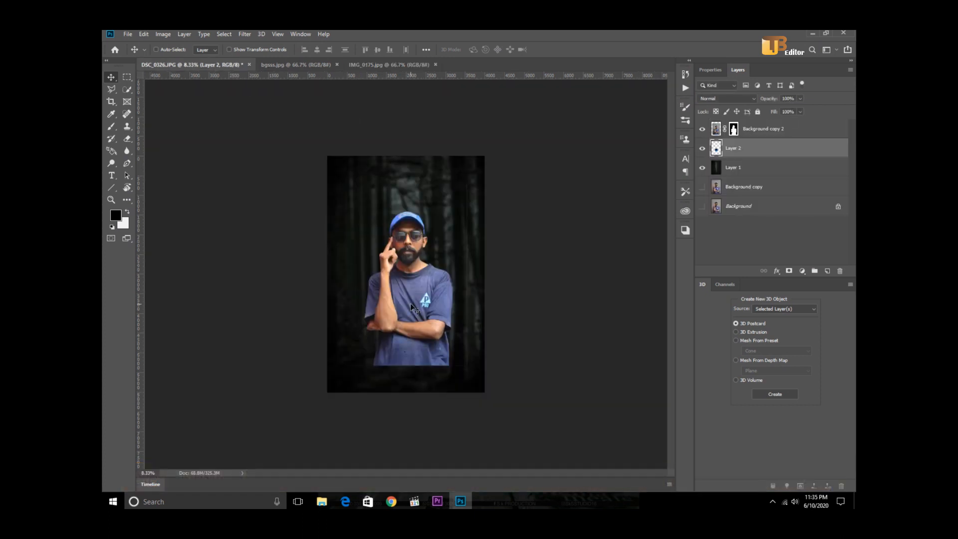
# Scale the blue light-swirl layer to about 377%, stretch it slightly taller and position it around the man's torso.
pyautogui.click(144, 34)
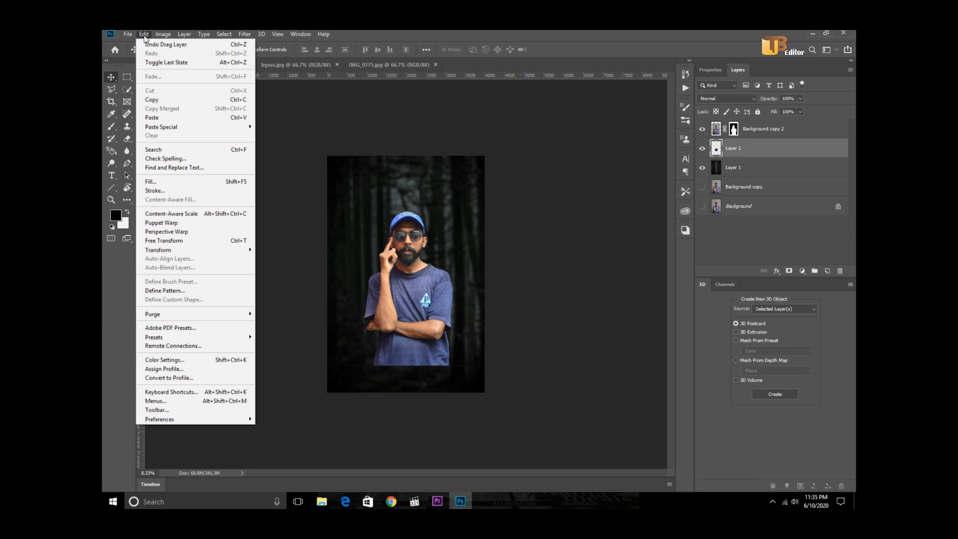
pyautogui.click(201, 240)
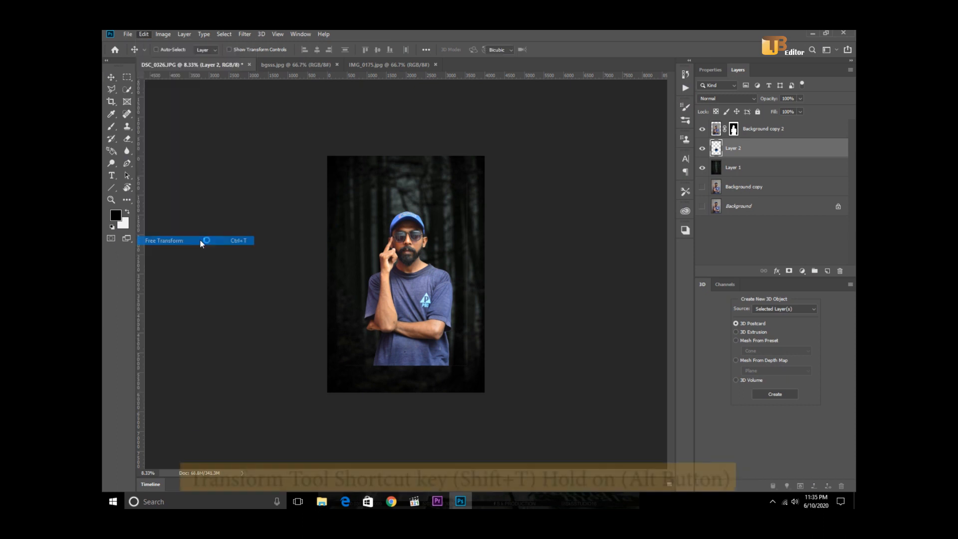
pyautogui.moveTo(430, 285); pyautogui.dragTo(473, 220)
pyautogui.moveTo(464, 317); pyautogui.dragTo(458, 317)
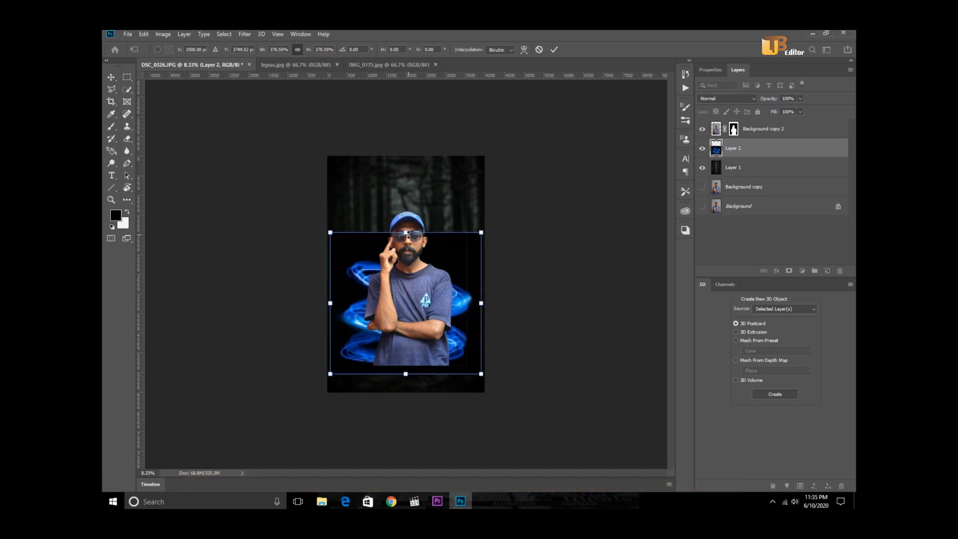
pyautogui.moveTo(405, 232); pyautogui.dragTo(406, 211)
pyautogui.moveTo(420, 309); pyautogui.dragTo(430, 323)
pyautogui.press('Return')
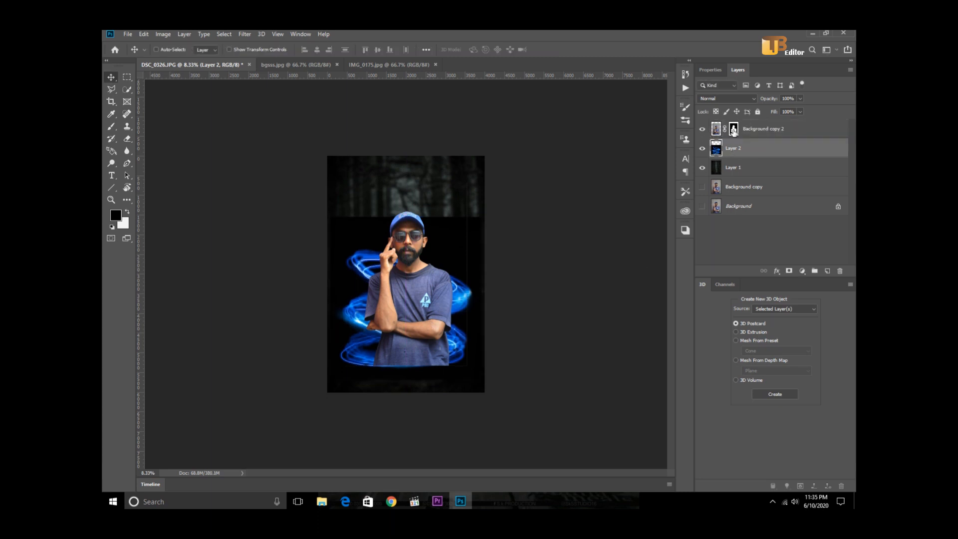
# Move the light-swirl layer to the top of the layer stack and set its blend mode to Screen.
pyautogui.moveTo(746, 155); pyautogui.dragTo(753, 126)
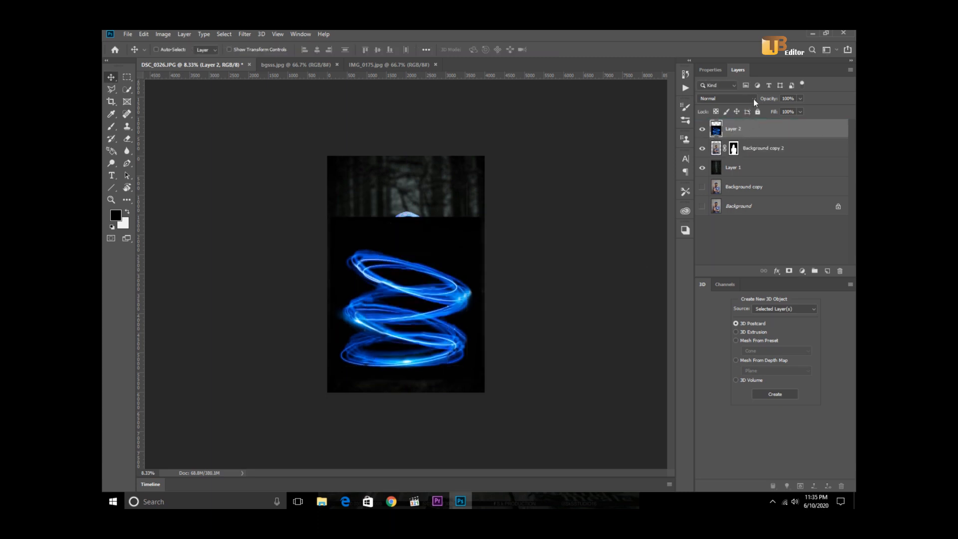
pyautogui.click(753, 98)
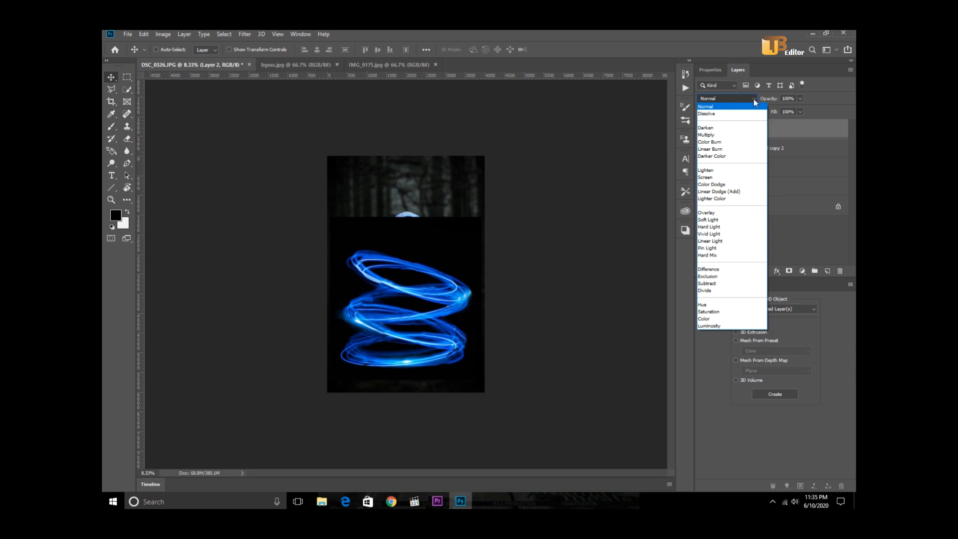
pyautogui.click(712, 178)
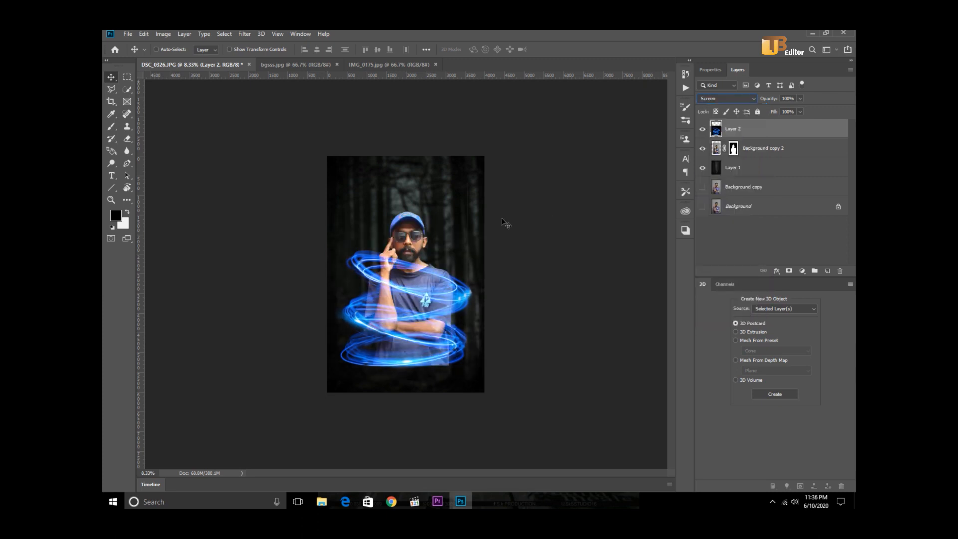
# Erase the light streaks that cross the man's raised forearm, elbow and lower shirt on the swirl layer.
pyautogui.click(111, 200)
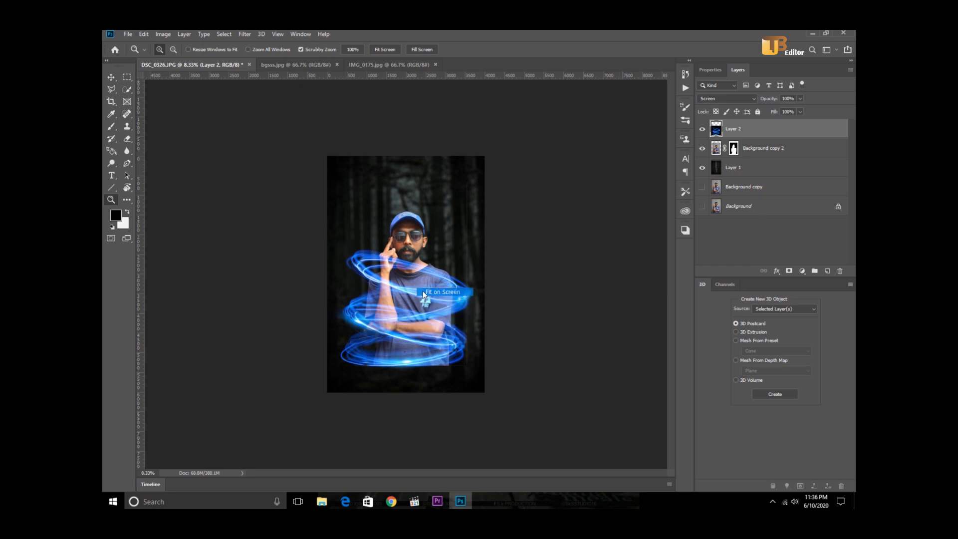
pyautogui.click(424, 291)
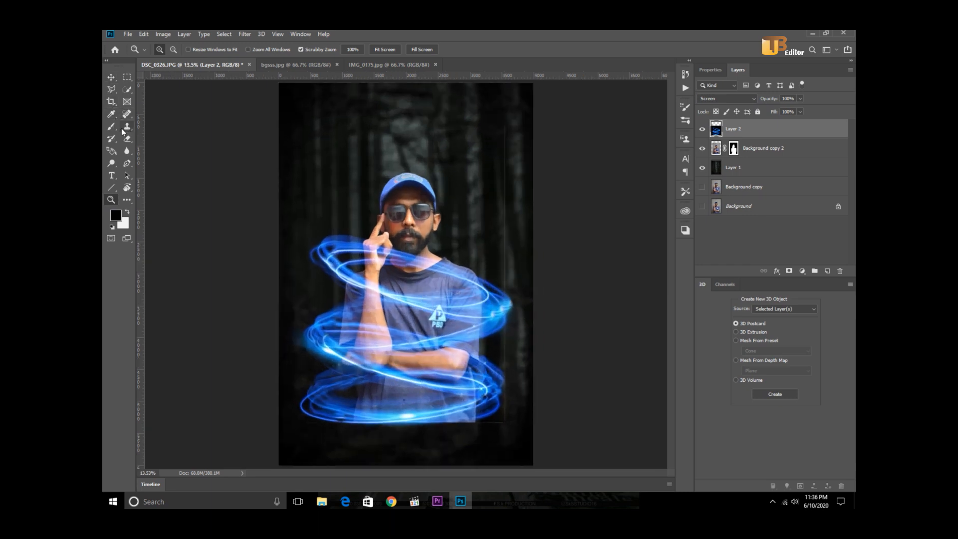
pyautogui.click(126, 141)
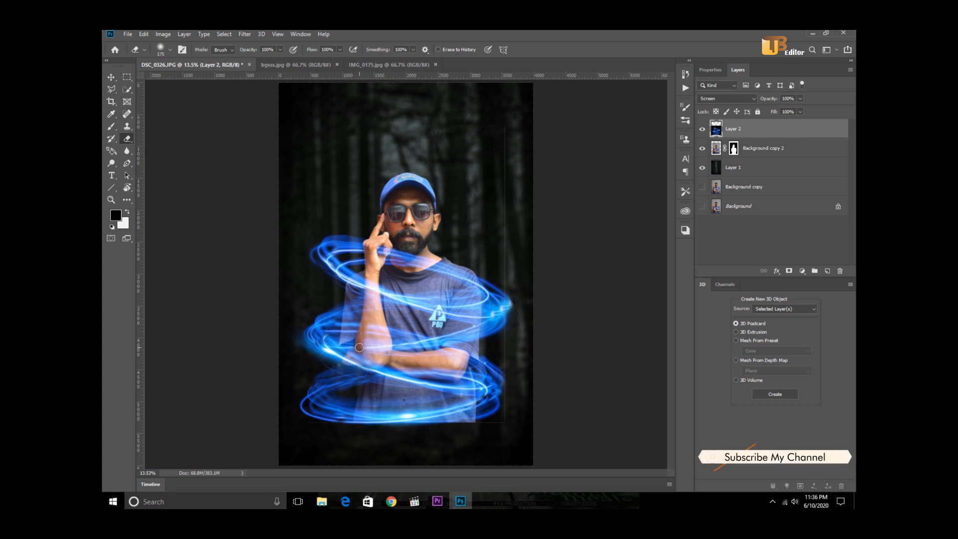
pyautogui.moveTo(383, 328)
pyautogui.mouseDown()
pyautogui.moveTo(383, 358)
pyautogui.moveTo(370, 350)
pyautogui.moveTo(371, 325)
pyautogui.mouseUp()
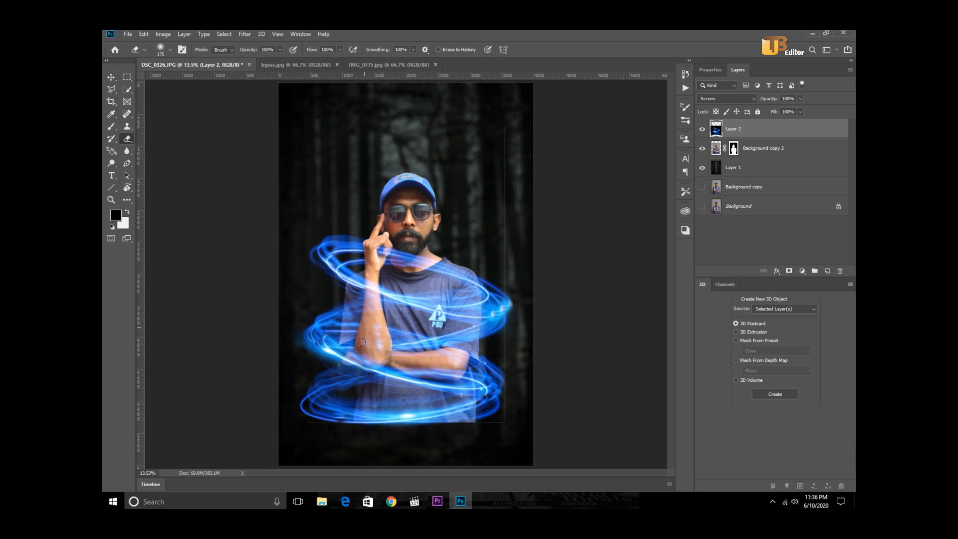
pyautogui.moveTo(380, 323); pyautogui.dragTo(382, 353)
pyautogui.moveTo(445, 401); pyautogui.dragTo(359, 402)
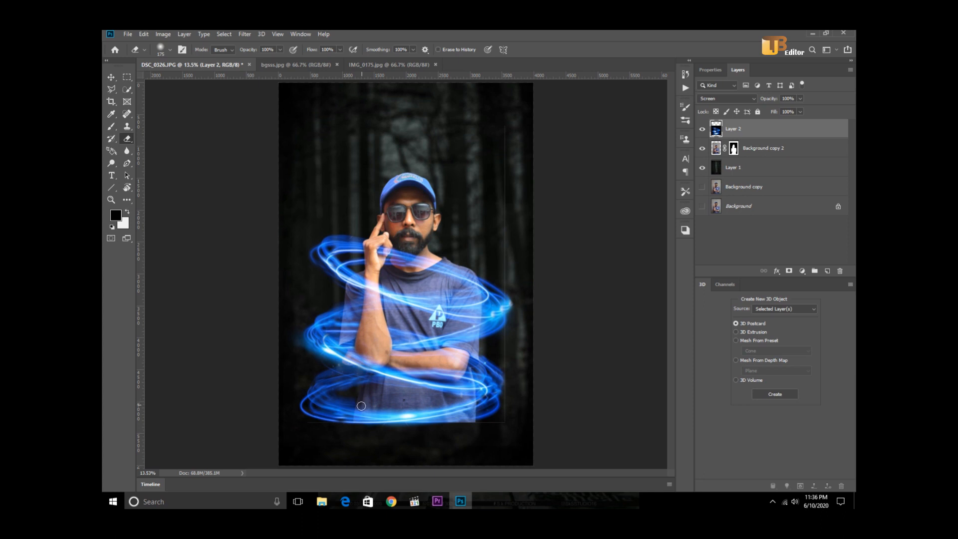
# Select the swirl layer and the man's cutout layer together and shift both straight down towards the canvas's lower edge.
pyautogui.keyDown('shift'); pyautogui.click(764, 149); pyautogui.keyUp('shift')
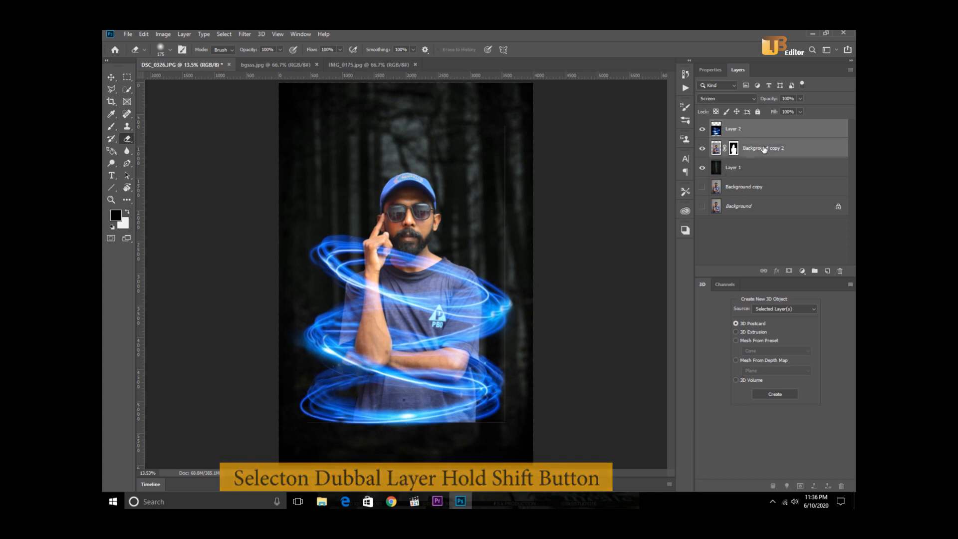
pyautogui.click(163, 35)
pyautogui.moveTo(144, 34)
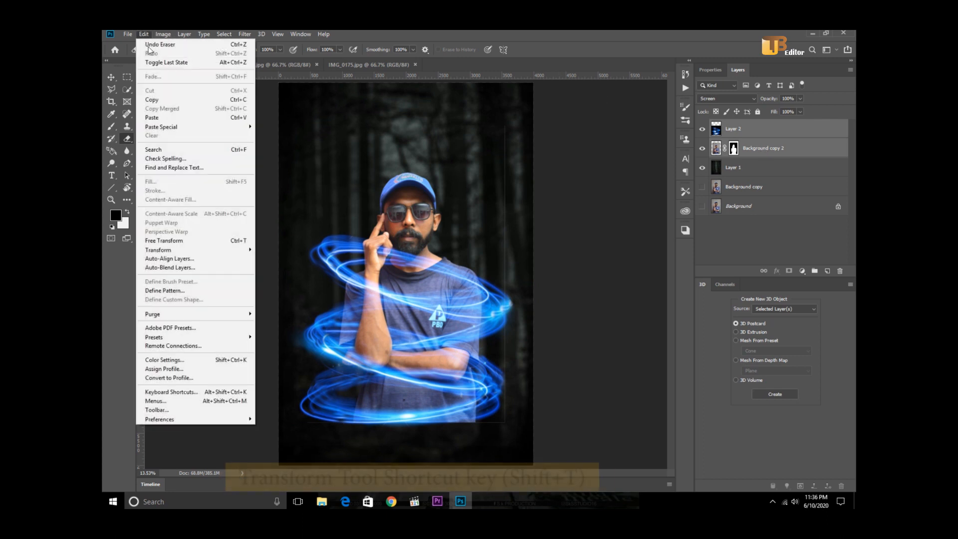
pyautogui.click(181, 243)
pyautogui.moveTo(433, 299); pyautogui.dragTo(433, 330)
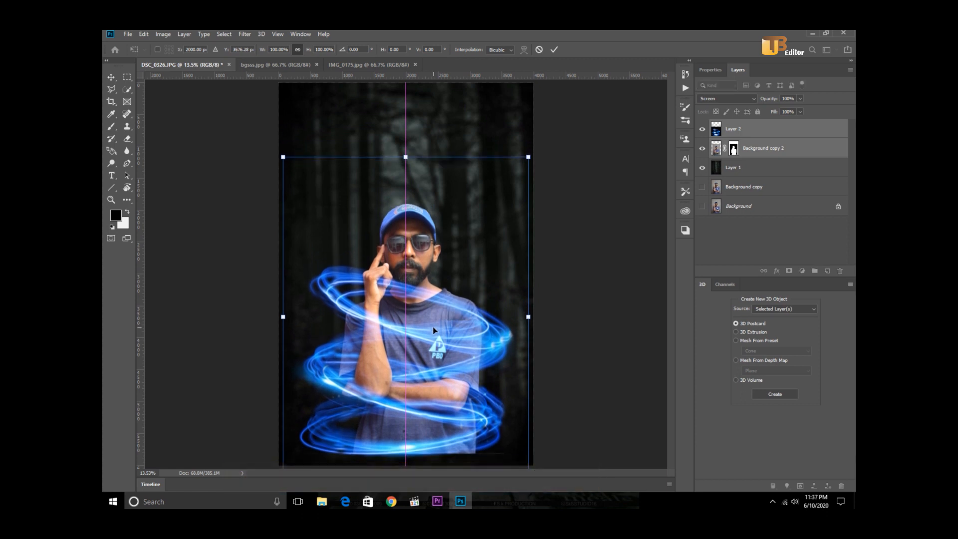
pyautogui.press('Return')
pyautogui.press('e')
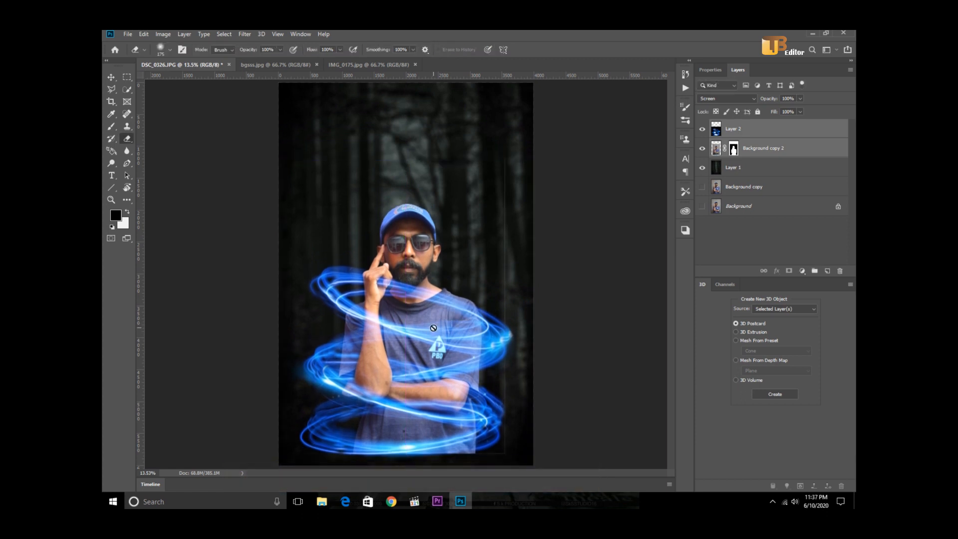
# Nudge only the man's cutout layer, Background copy 2, slightly upward within the light swirls.
pyautogui.click(759, 172)
pyautogui.click(717, 152)
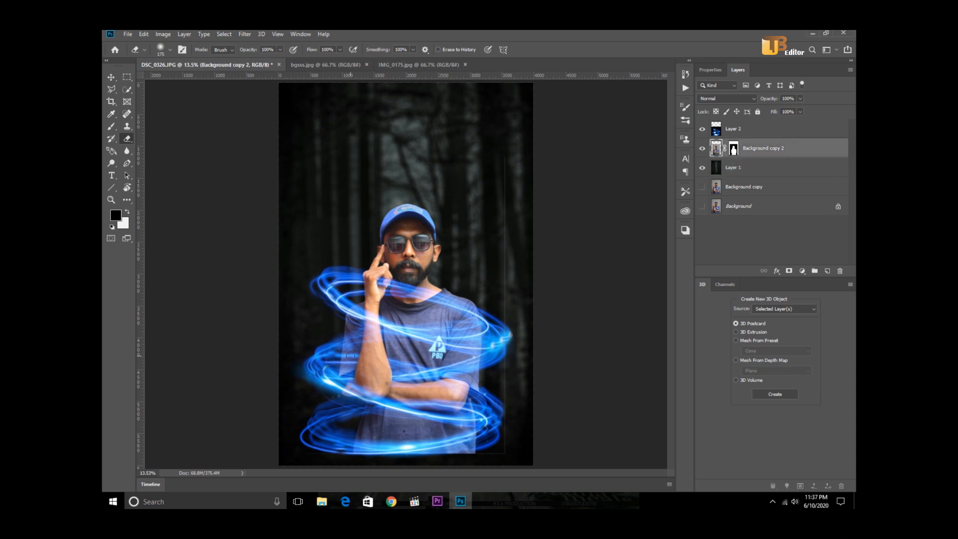
pyautogui.click(111, 76)
pyautogui.moveTo(420, 356); pyautogui.dragTo(416, 349)
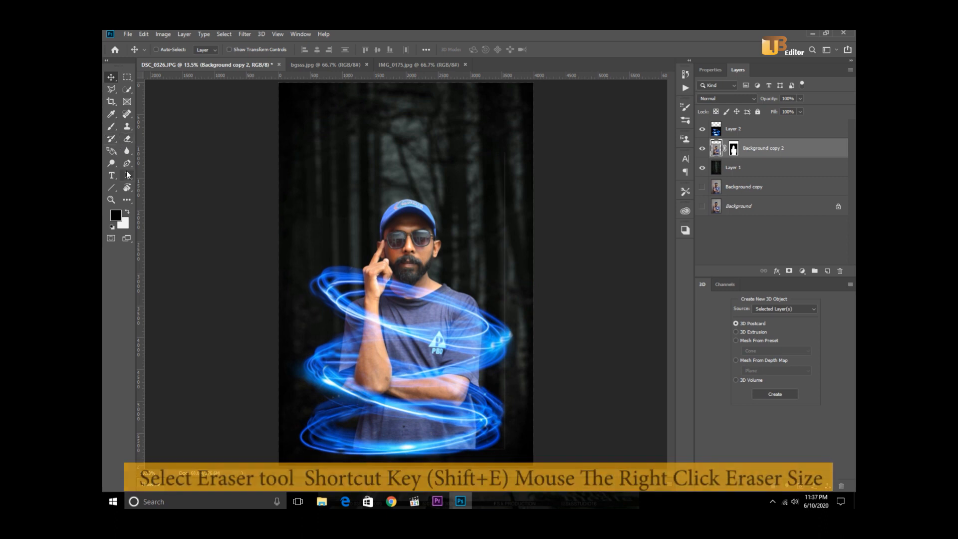
# Enlarge the eraser brush and erase the cutout layer's lower edge and the thin vertical line beside the man.
pyautogui.click(127, 138)
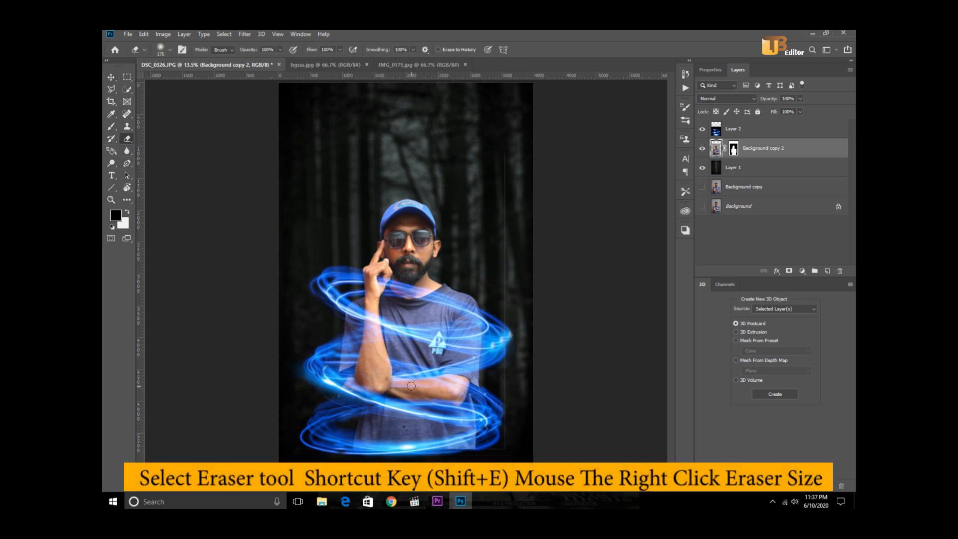
pyautogui.rightClick(474, 443)
pyautogui.moveTo(565, 359); pyautogui.dragTo(572, 361)
pyautogui.click(517, 242)
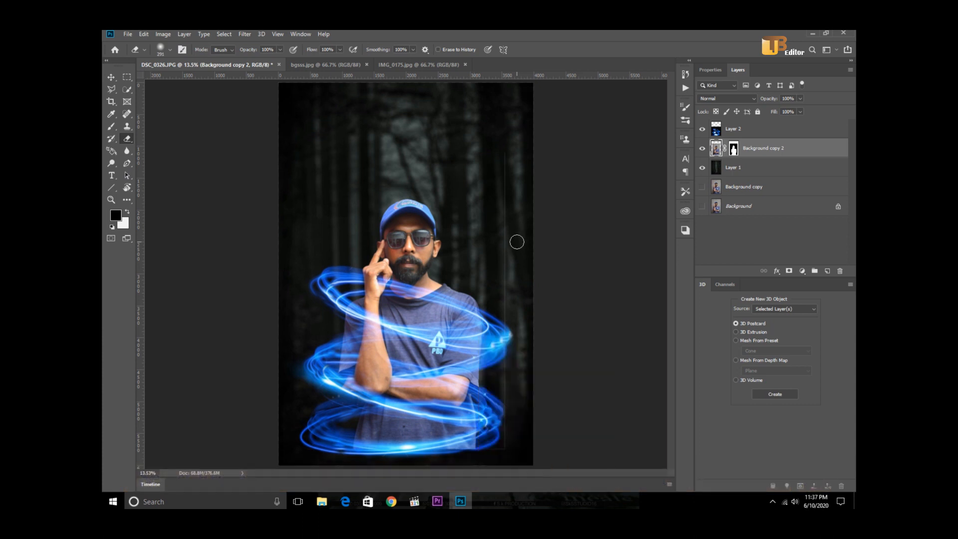
pyautogui.moveTo(451, 459)
pyautogui.mouseDown()
pyautogui.moveTo(481, 444)
pyautogui.moveTo(438, 458)
pyautogui.moveTo(482, 444)
pyautogui.moveTo(439, 467)
pyautogui.moveTo(482, 450)
pyautogui.moveTo(371, 460)
pyautogui.moveTo(327, 452)
pyautogui.mouseUp()
pyautogui.moveTo(499, 207)
pyautogui.mouseDown()
pyautogui.moveTo(502, 181)
pyautogui.moveTo(501, 450)
pyautogui.moveTo(511, 444)
pyautogui.moveTo(454, 455)
pyautogui.mouseUp()
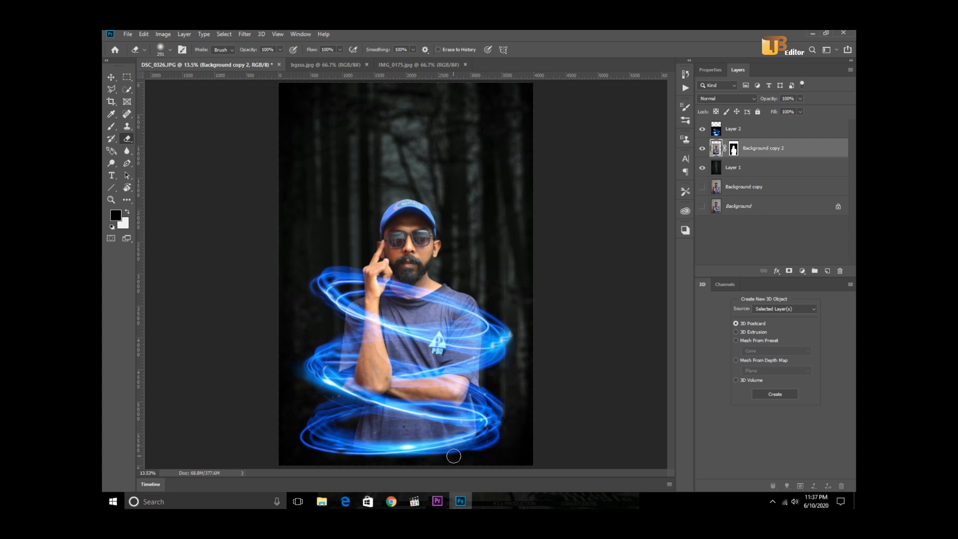
# Open Ikoikokooo.jpg from Downloads and bring the glowing globe image into the DSC_0326 composite above Layer 2.
pyautogui.click(717, 132)
pyautogui.click(128, 34)
pyautogui.click(143, 56)
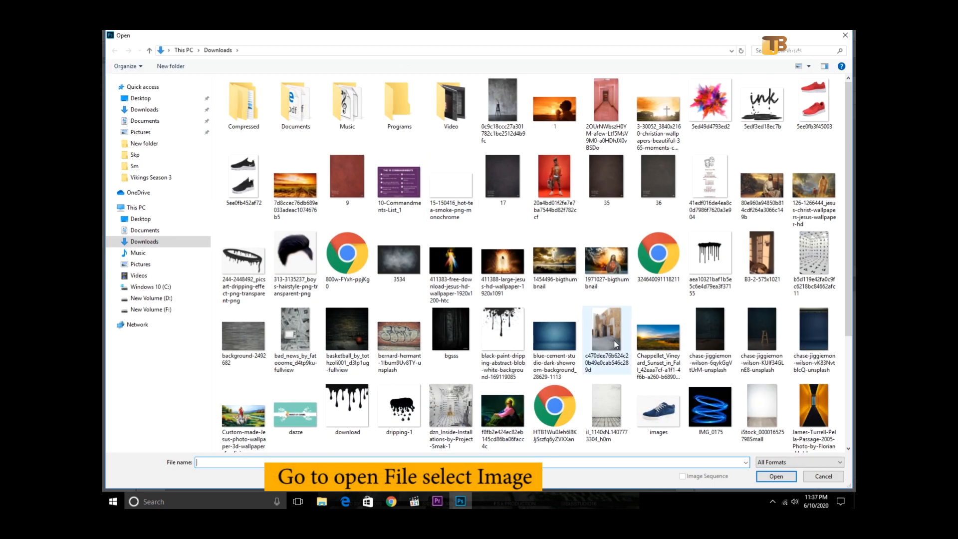
pyautogui.click(615, 345)
pyautogui.scroll(-3, 615, 344)
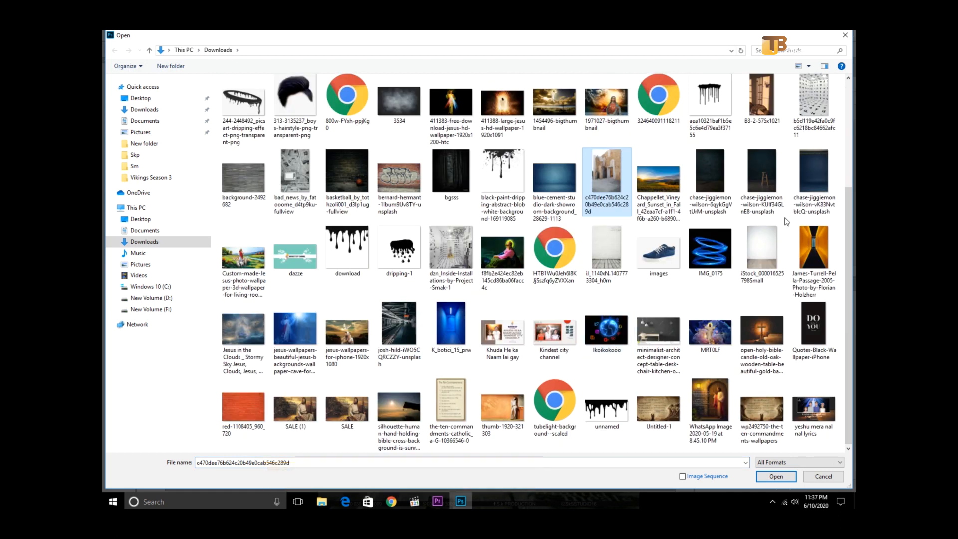
pyautogui.scroll(1, 849, 249)
pyautogui.click(607, 344)
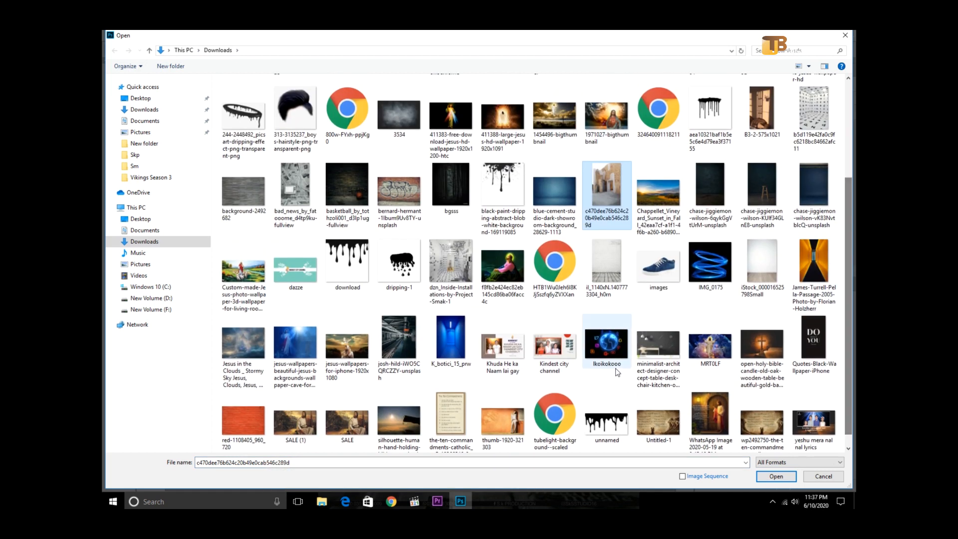
pyautogui.click(776, 476)
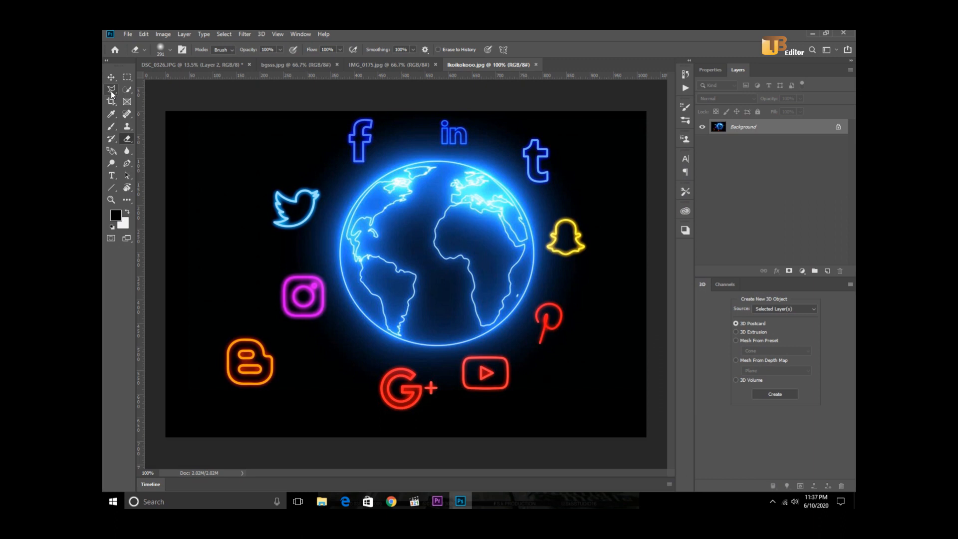
pyautogui.moveTo(314, 199); pyautogui.dragTo(417, 235)
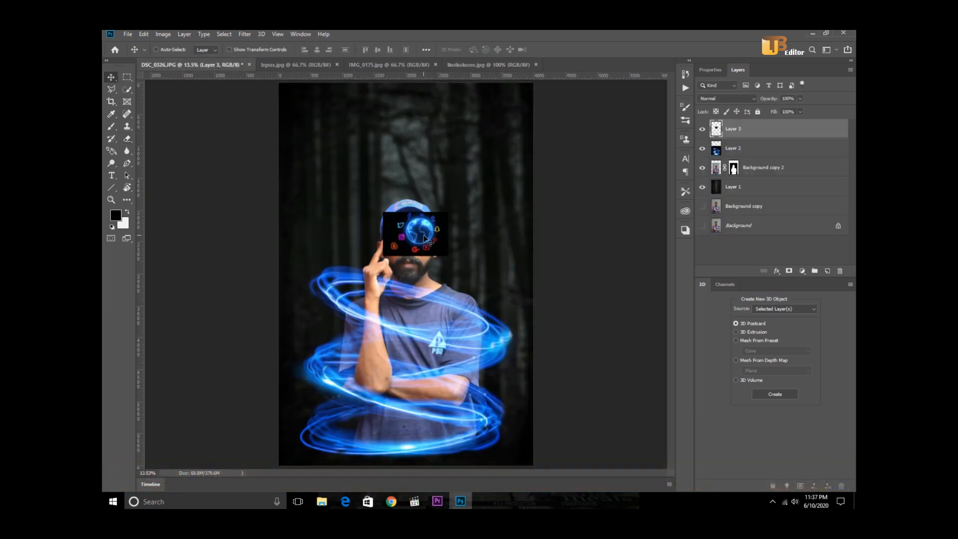
# Scale the globe layer to about 240% with Free Transform and centre it just above the man's cap.
pyautogui.click(142, 34)
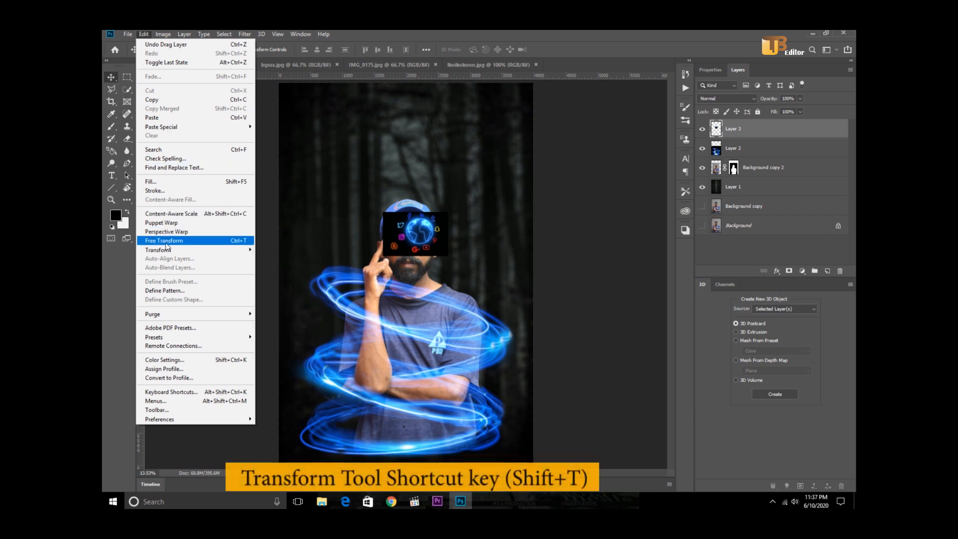
pyautogui.click(190, 243)
pyautogui.moveTo(448, 212); pyautogui.dragTo(556, 138)
pyautogui.moveTo(505, 240); pyautogui.dragTo(442, 190)
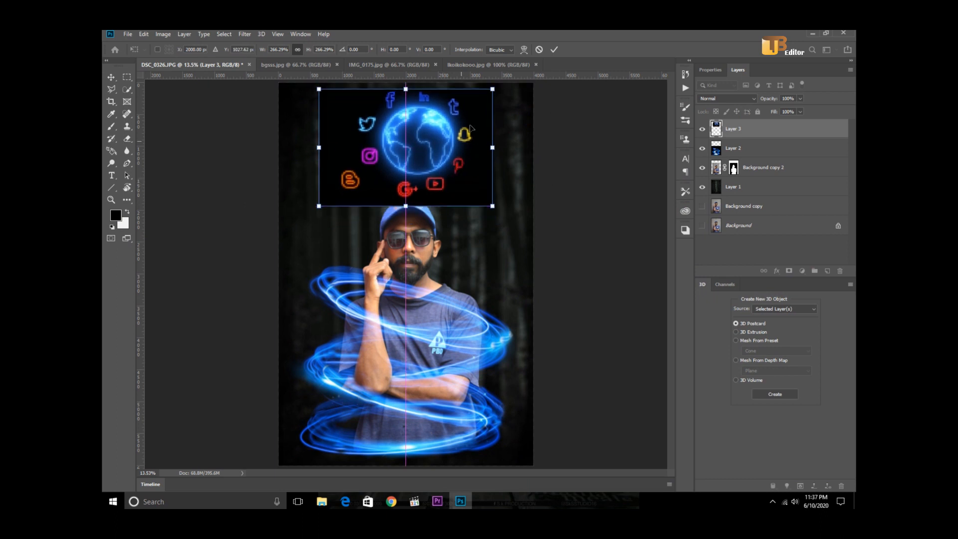
pyautogui.moveTo(492, 89); pyautogui.dragTo(477, 100)
pyautogui.moveTo(427, 174); pyautogui.dragTo(434, 173)
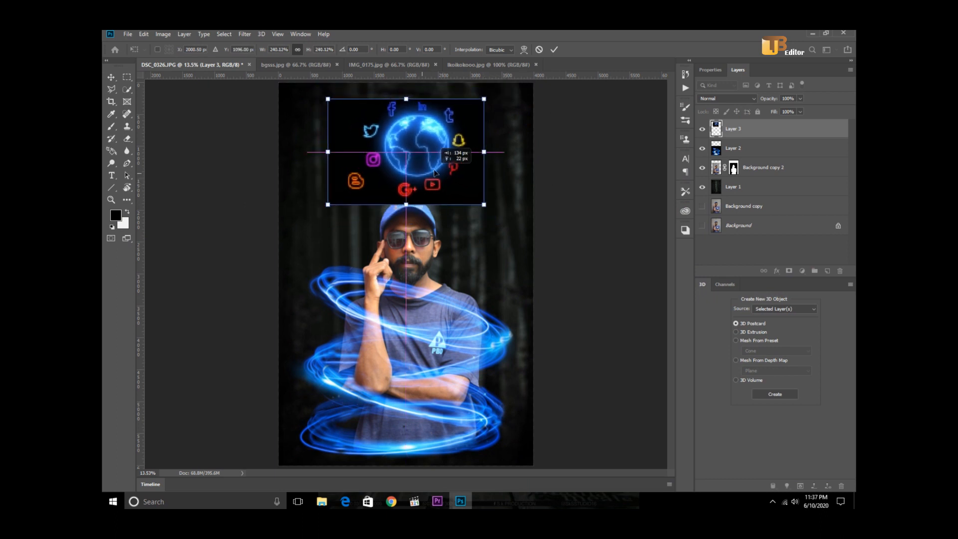
pyautogui.press('Return')
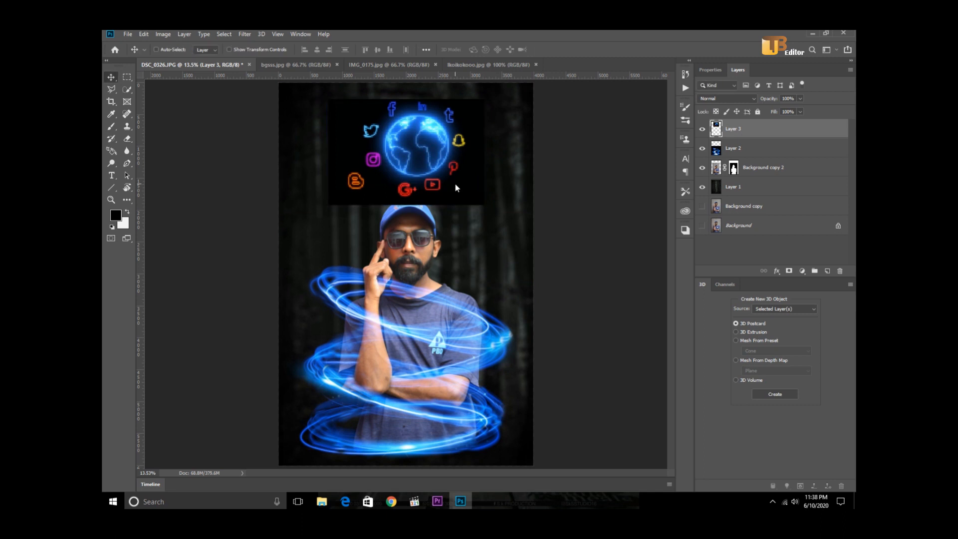
# Set the globe layer's blend mode to Screen and fine-tune its position above the man's head.
pyautogui.click(734, 98)
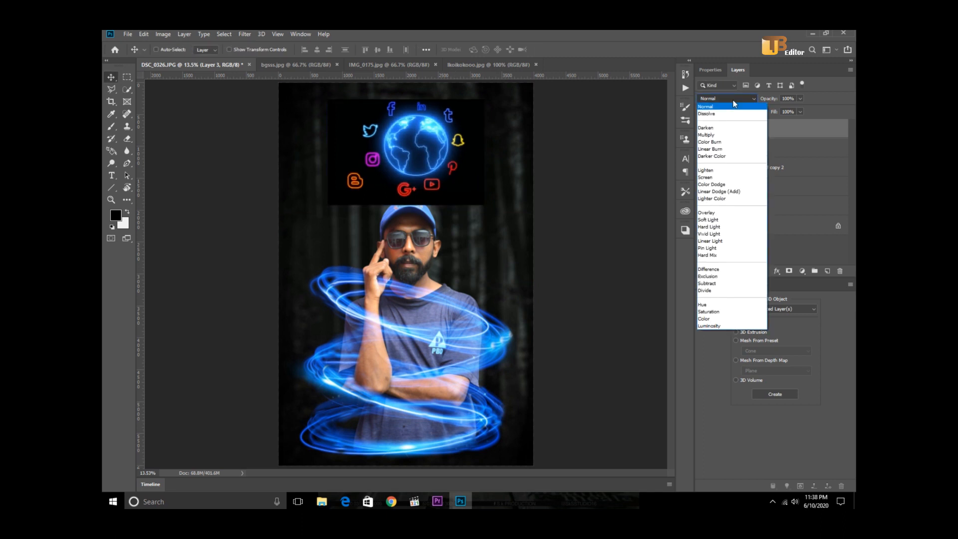
pyautogui.click(720, 177)
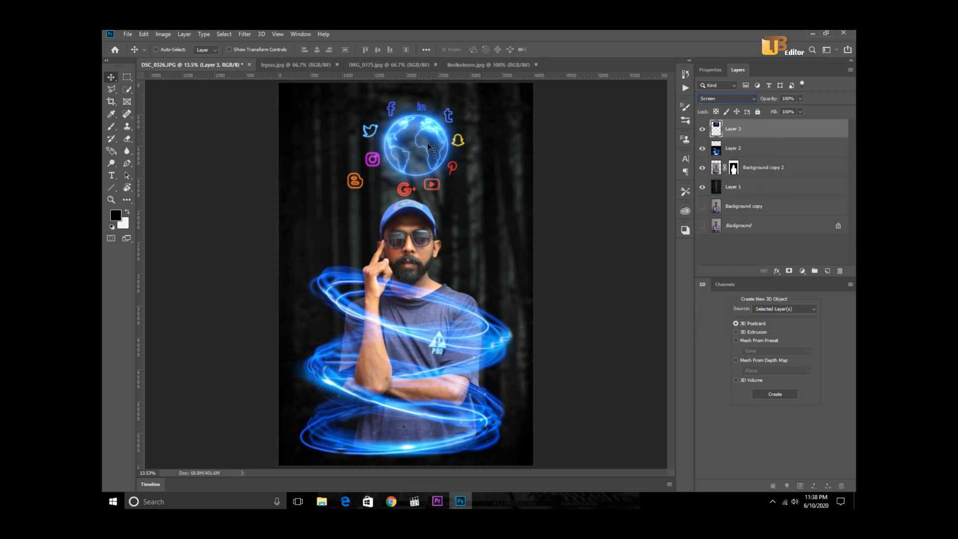
pyautogui.moveTo(429, 147); pyautogui.dragTo(427, 148)
# Add a radial Gradient Fill layer from a two-colour preset and set its starting colour stop to blue 1200ff.
pyautogui.click(807, 272)
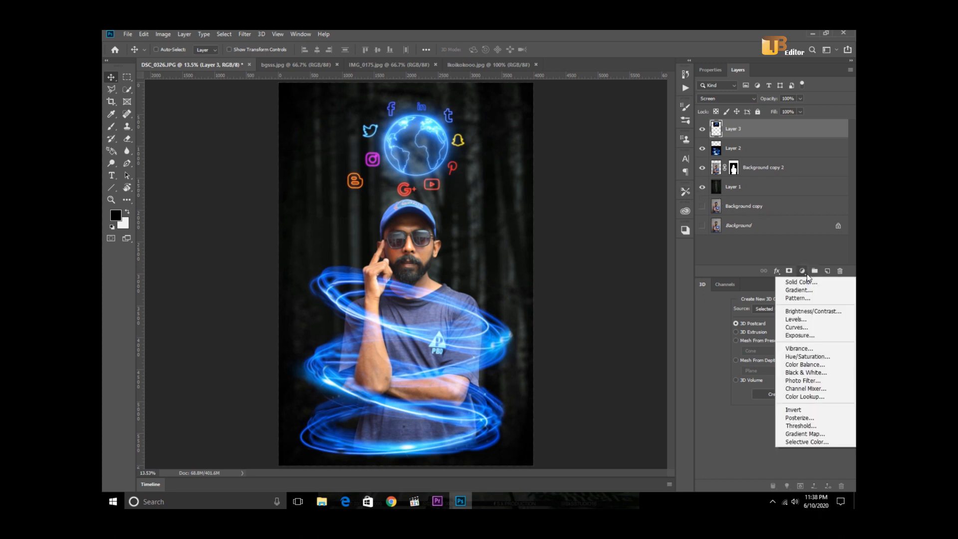
pyautogui.click(813, 291)
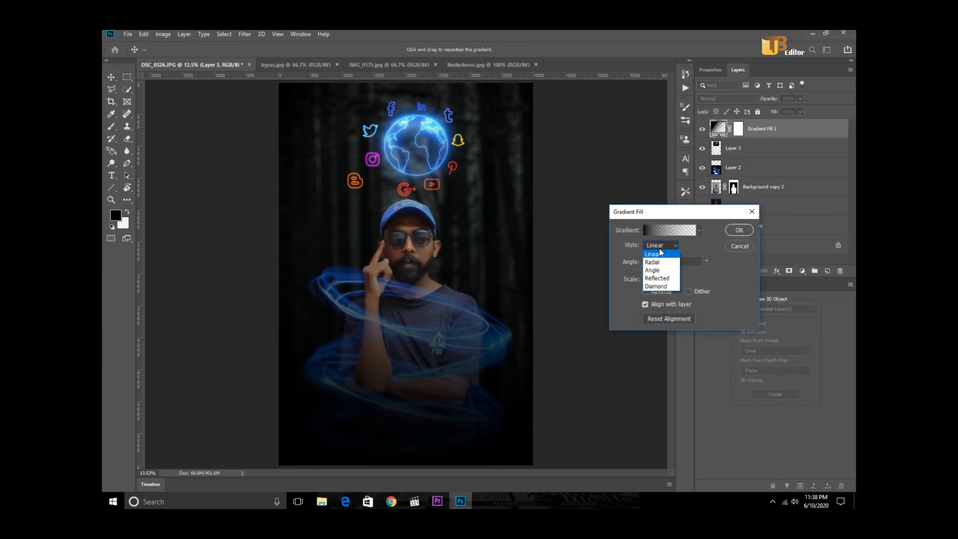
pyautogui.click(654, 230)
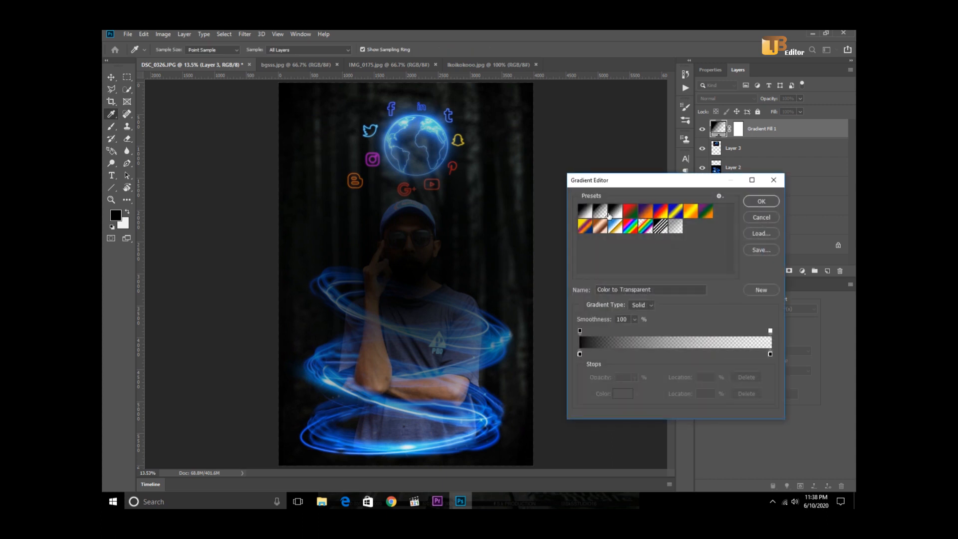
pyautogui.click(586, 215)
pyautogui.click(580, 354)
pyautogui.click(623, 395)
pyautogui.click(667, 256)
pyautogui.click(675, 294)
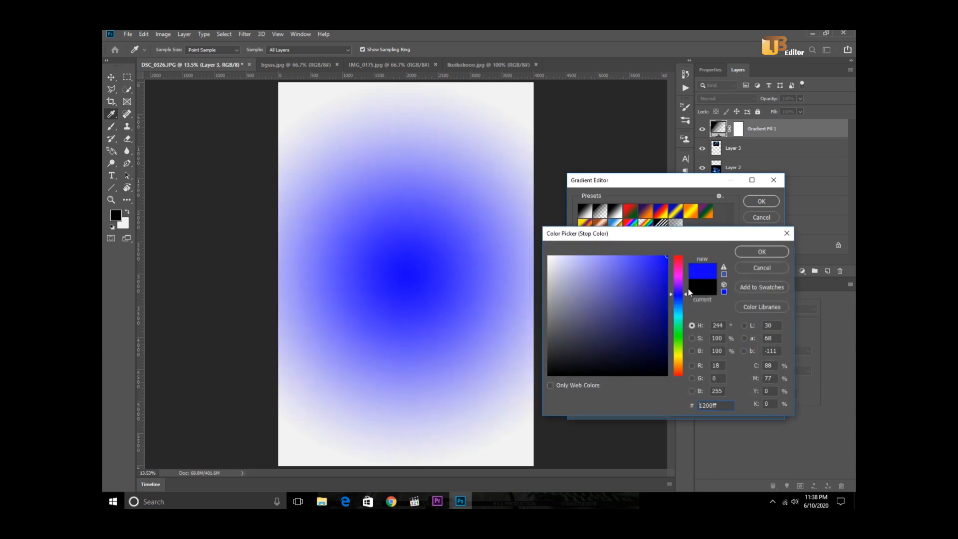
pyautogui.click(763, 250)
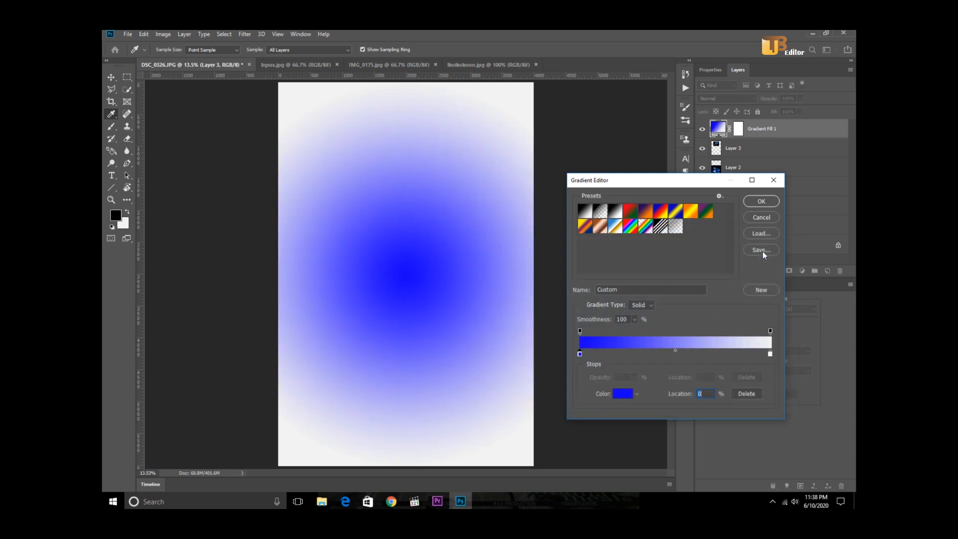
# Set the gradient's end colour stop to black 000000 and apply the gradient fill.
pyautogui.click(770, 354)
pyautogui.click(620, 395)
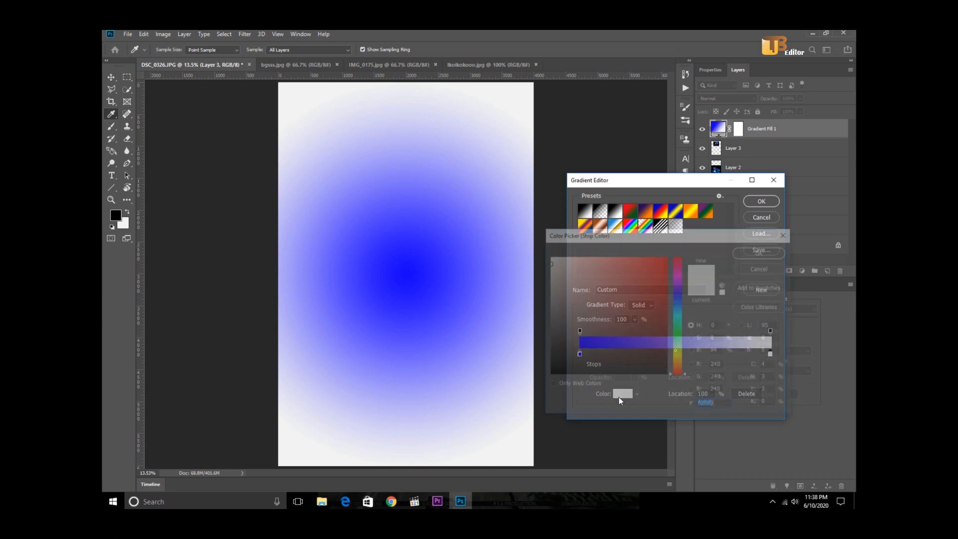
pyautogui.write('000000')
pyautogui.click(762, 252)
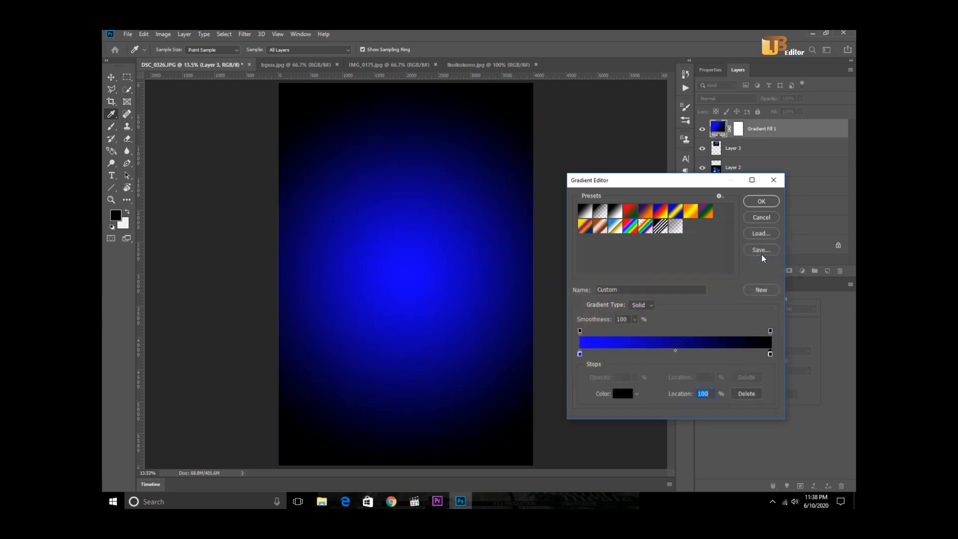
pyautogui.click(762, 201)
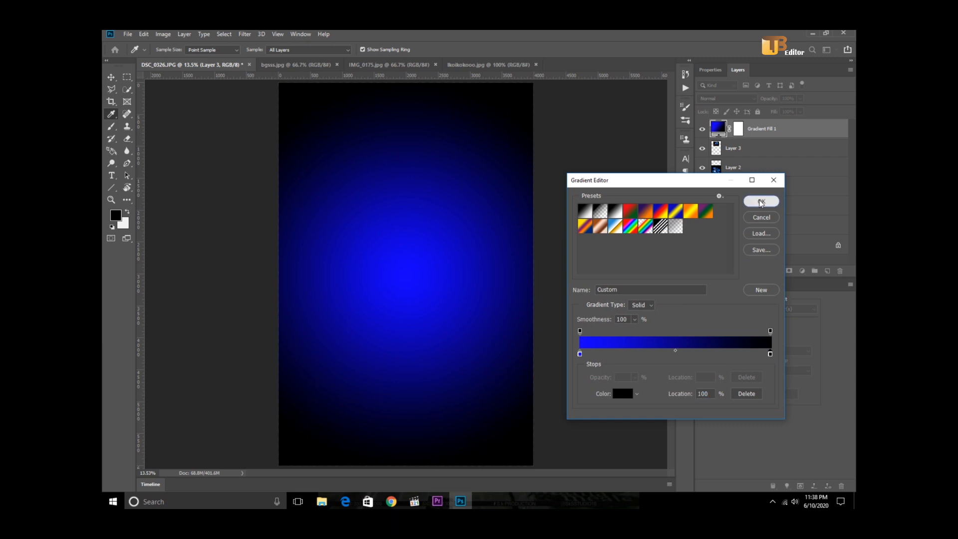
pyautogui.click(749, 229)
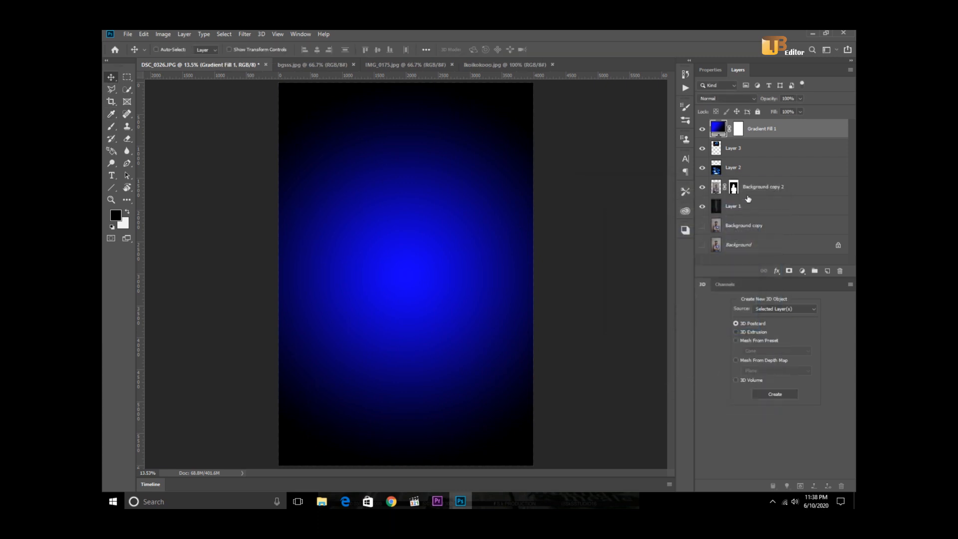
# Blend the gradient fill layer in Soft Light mode and reduce its fill to 61%.
pyautogui.click(755, 99)
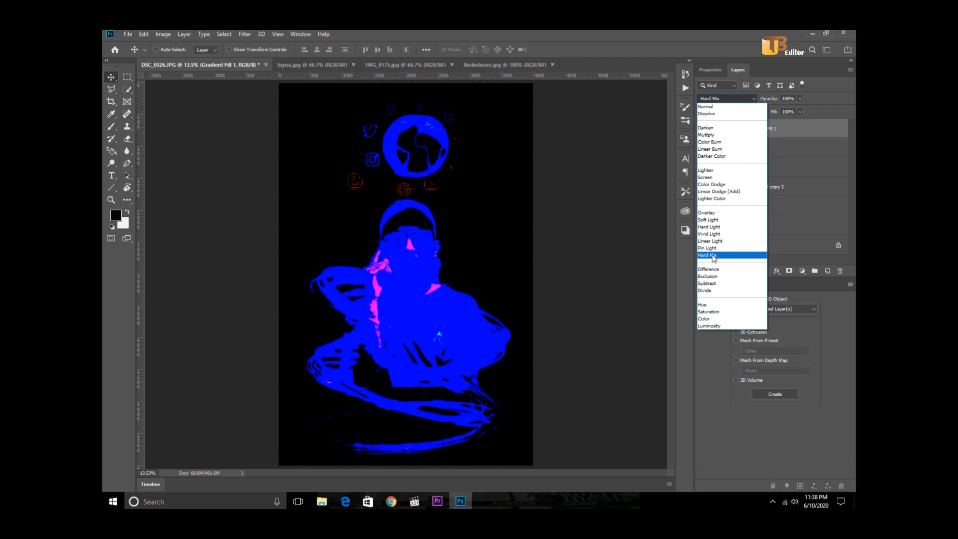
pyautogui.click(708, 219)
pyautogui.click(801, 111)
pyautogui.moveTo(779, 123); pyautogui.dragTo(772, 125)
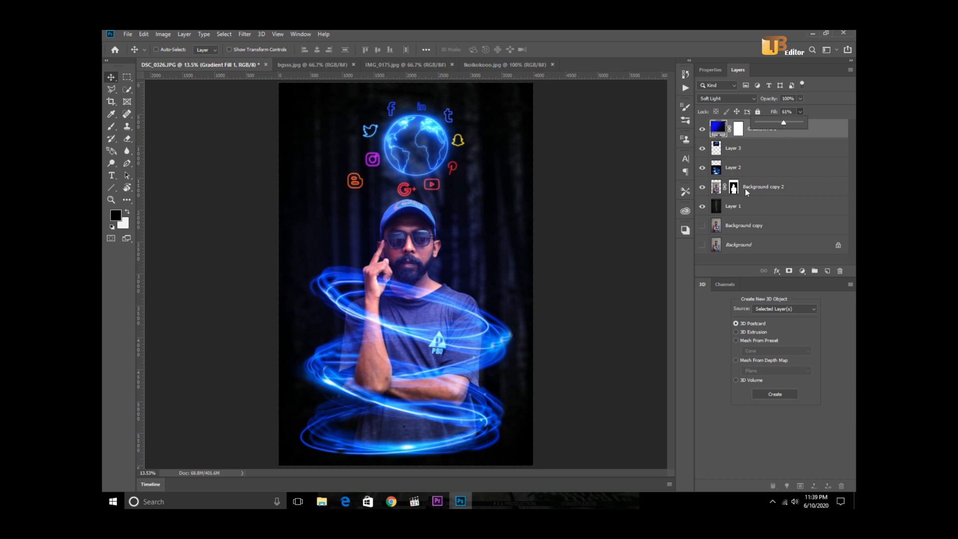
# Apply a Color Balance adjustment to the man's cutout layer, shifting the midtones slightly towards blue.
pyautogui.click(717, 189)
pyautogui.click(163, 34)
pyautogui.moveTo(186, 63)
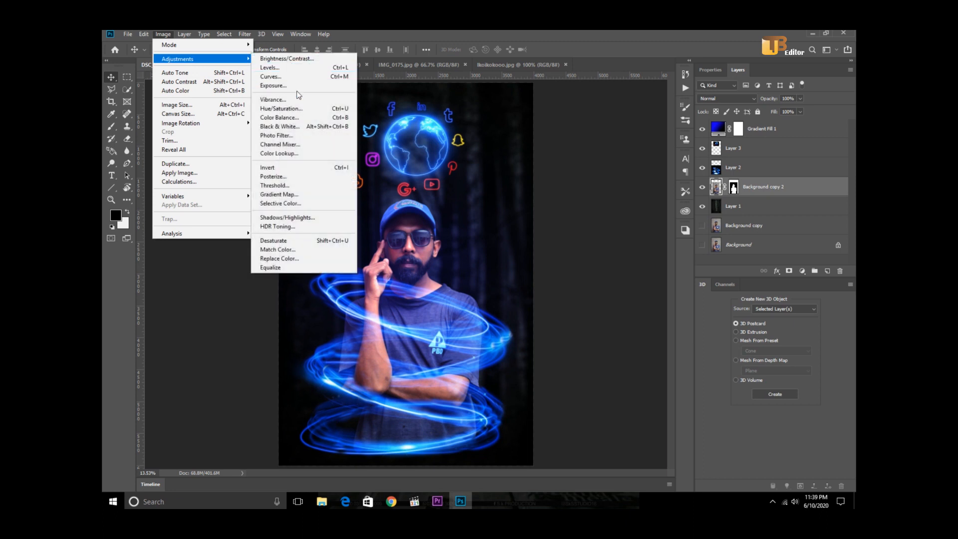
pyautogui.click(306, 119)
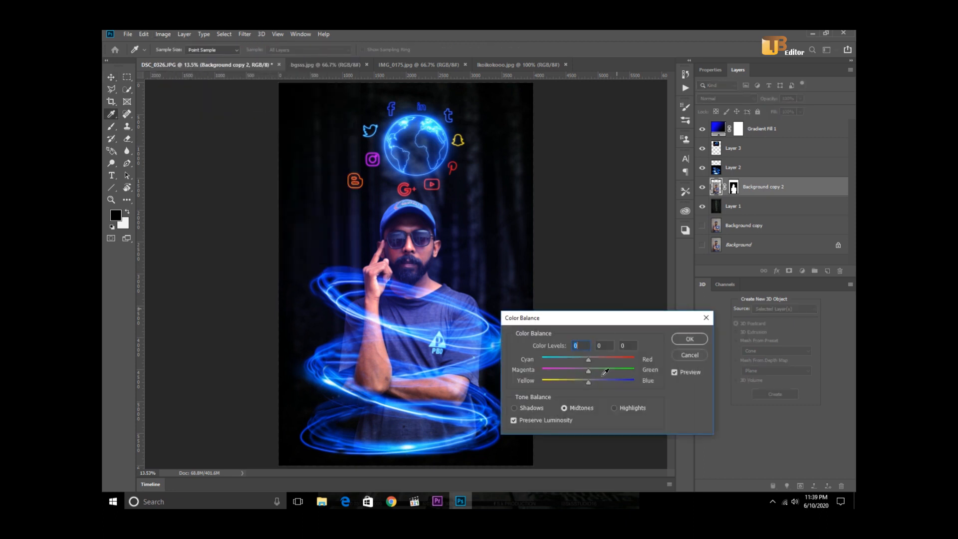
pyautogui.moveTo(589, 383); pyautogui.dragTo(600, 386)
pyautogui.moveTo(594, 385); pyautogui.dragTo(594, 385)
pyautogui.click(691, 338)
# Lower the gradient fill layer's fill to 49%.
pyautogui.click(721, 132)
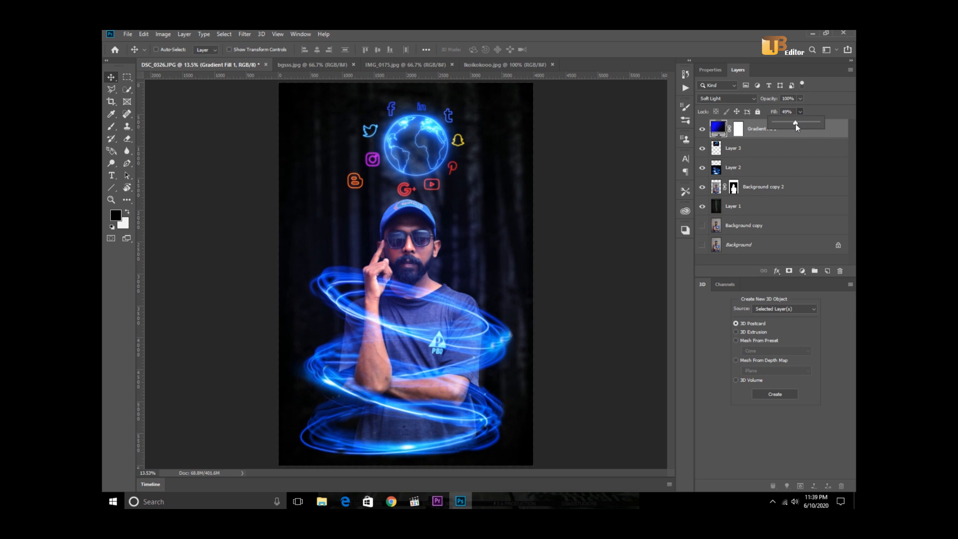
pyautogui.click(840, 109)
# Open the h and Landesc w images from the Subtitles bar folder on drive F and bring the Landesc w logo into the composite.
pyautogui.click(128, 34)
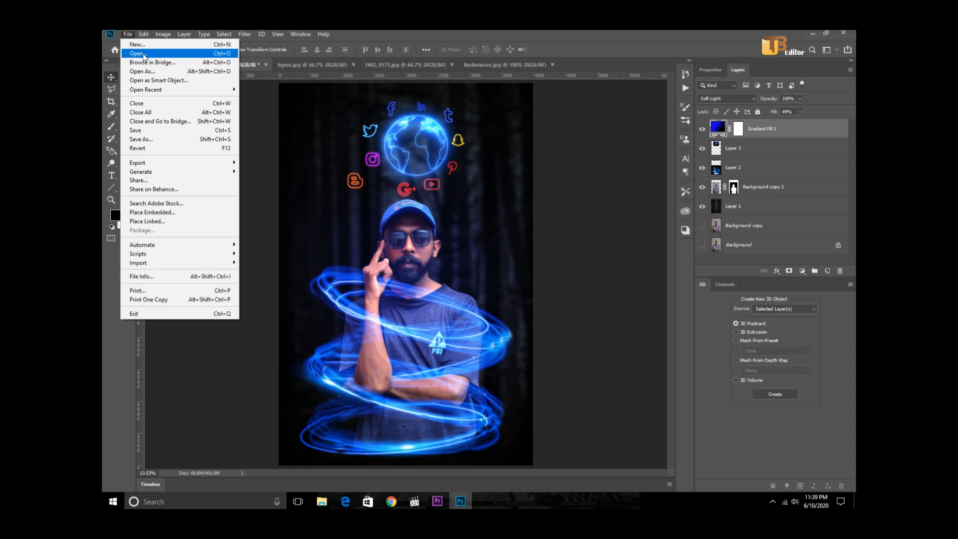
pyautogui.click(143, 55)
pyautogui.click(150, 309)
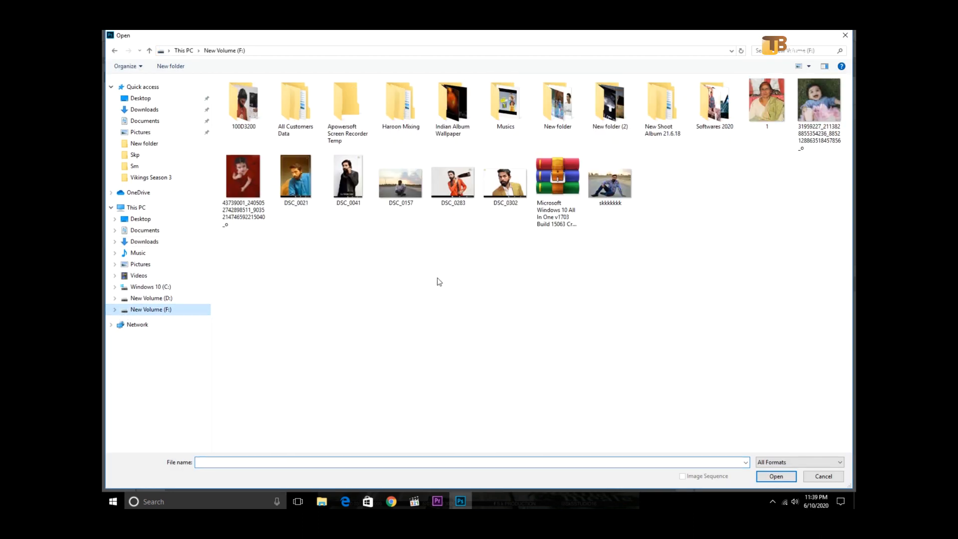
pyautogui.click(704, 126)
pyautogui.doubleClick(703, 122)
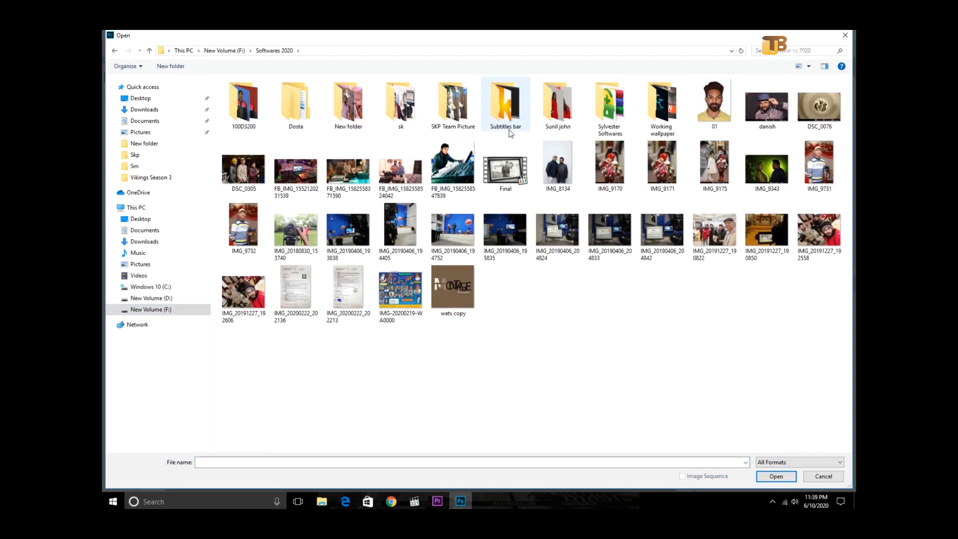
pyautogui.doubleClick(505, 104)
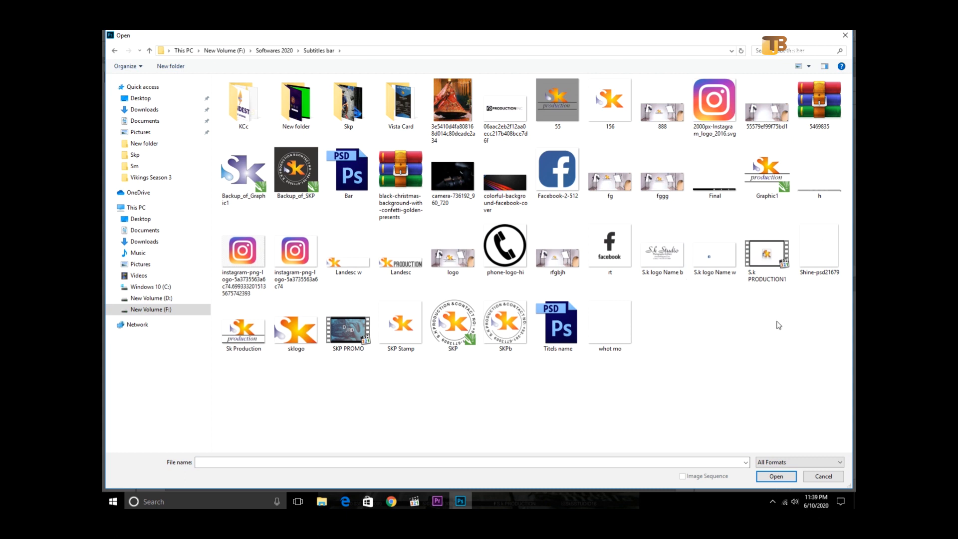
pyautogui.click(831, 192)
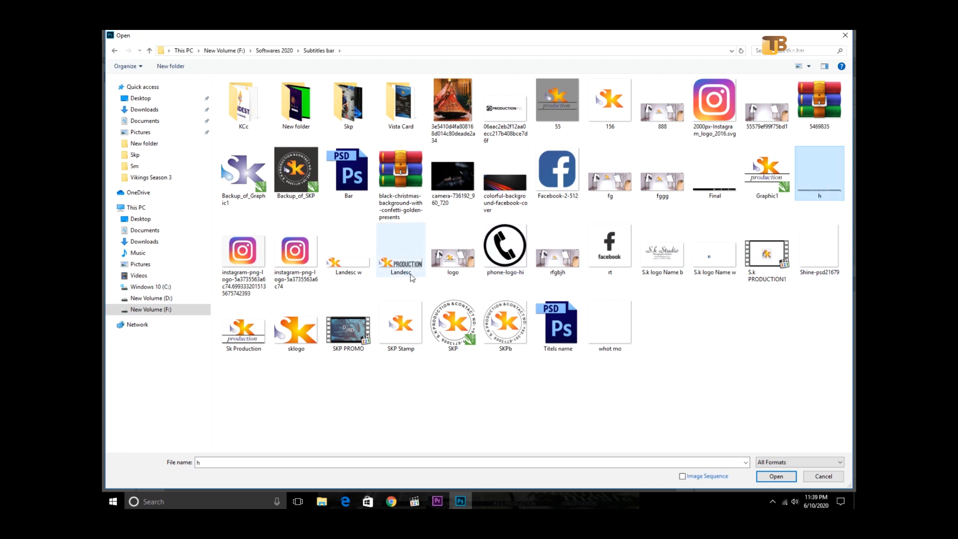
pyautogui.click(349, 264)
pyautogui.click(776, 476)
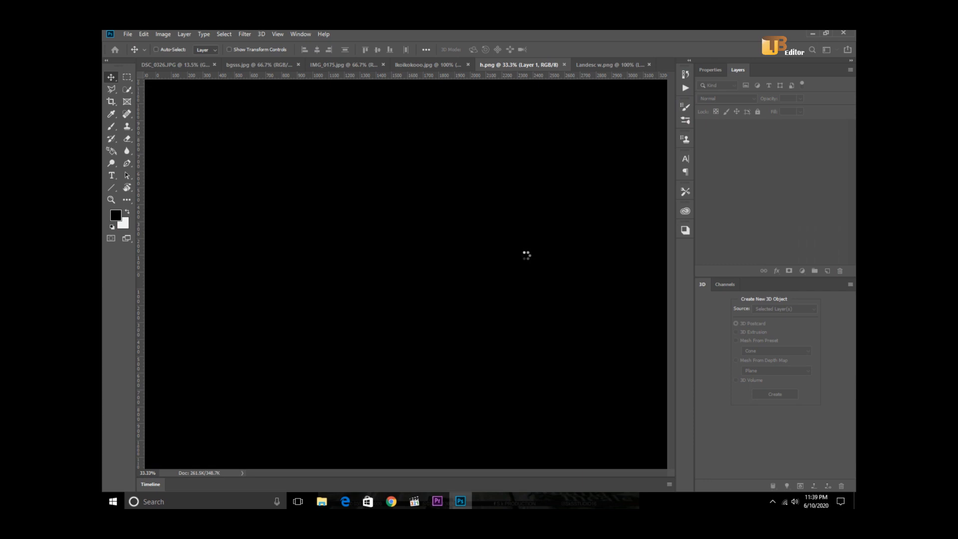
pyautogui.moveTo(344, 255); pyautogui.dragTo(428, 331)
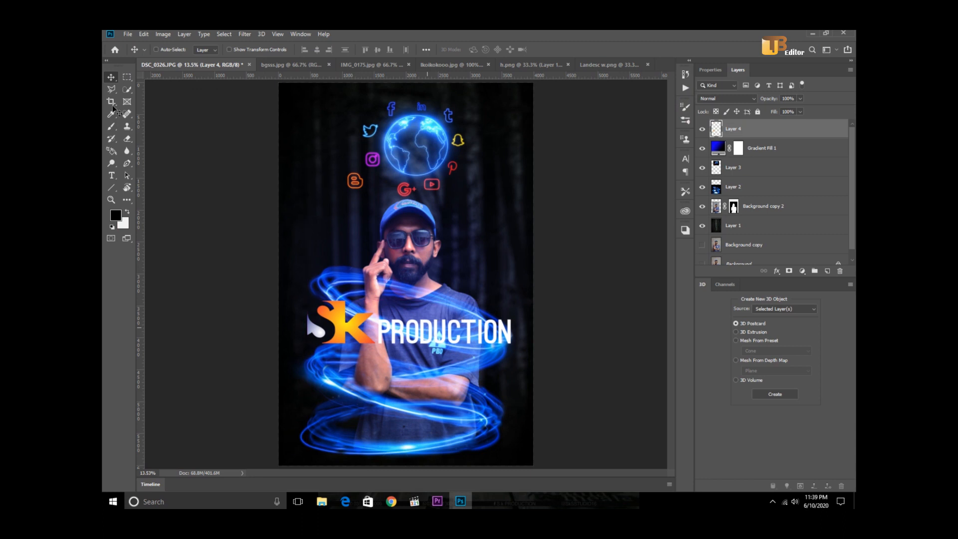
# Shrink the SK Production logo to about 22% and place it in the canvas's lower-right corner.
pyautogui.click(145, 35)
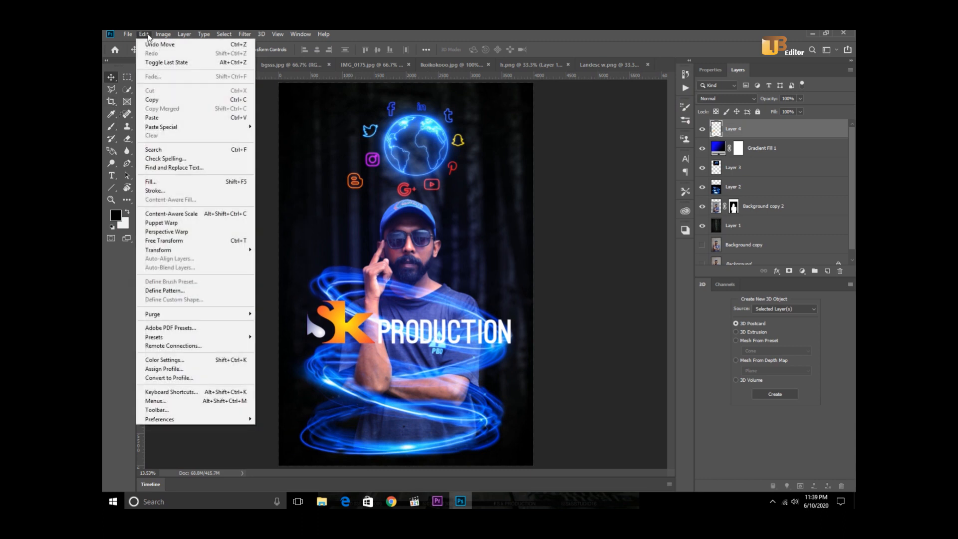
pyautogui.click(201, 244)
pyautogui.moveTo(510, 301); pyautogui.dragTo(519, 451)
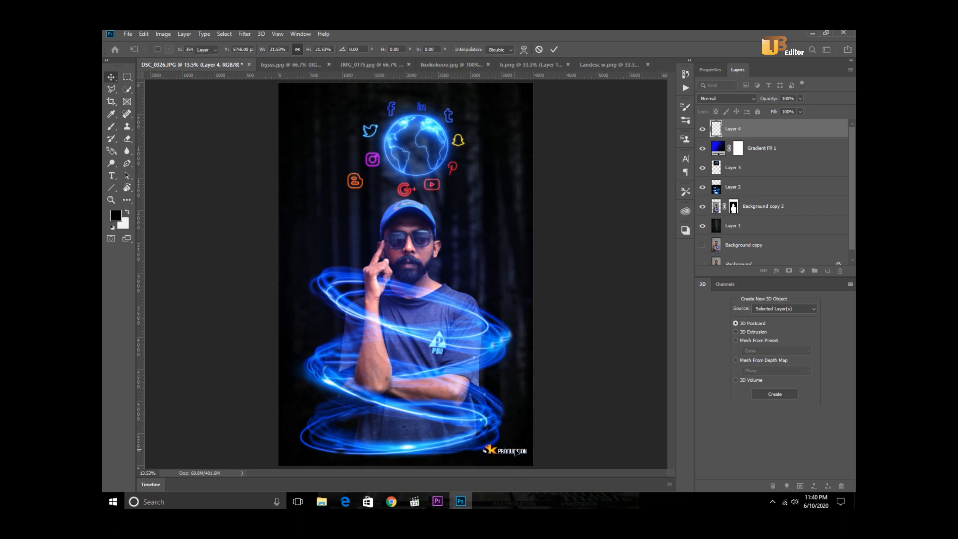
pyautogui.press('Return')
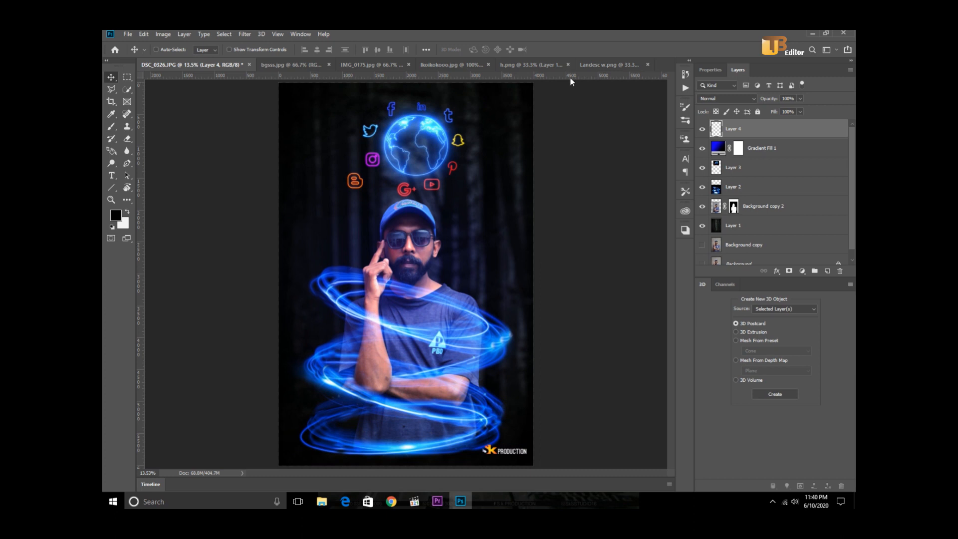
# Bring the thin credits strip from h.png into the composite and enlarge it to span the full canvas width.
pyautogui.click(547, 63)
pyautogui.moveTo(489, 289); pyautogui.dragTo(402, 364)
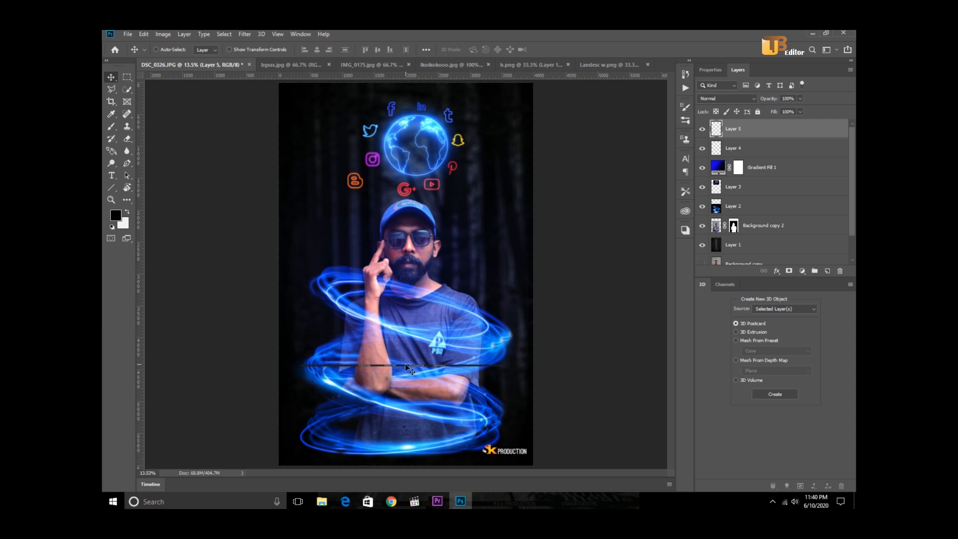
pyautogui.click(144, 34)
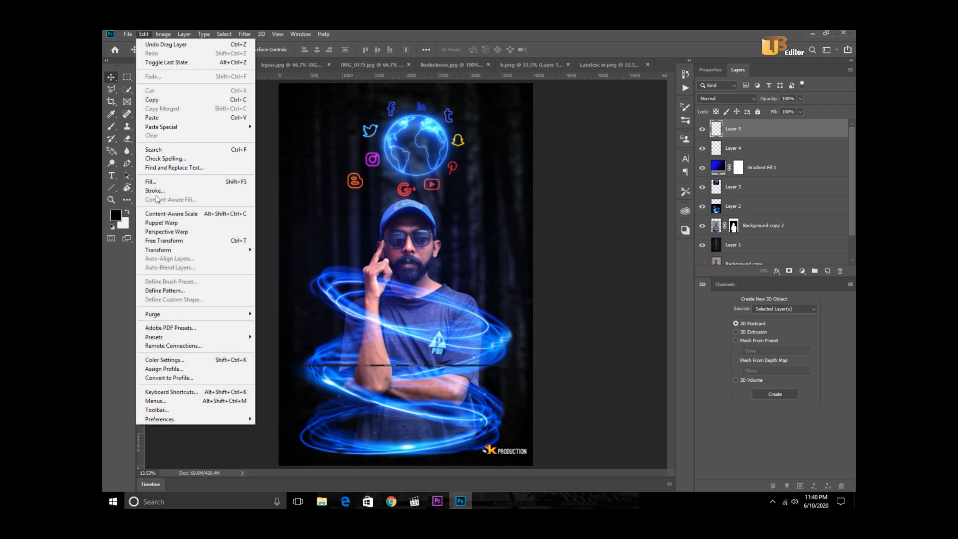
pyautogui.click(170, 241)
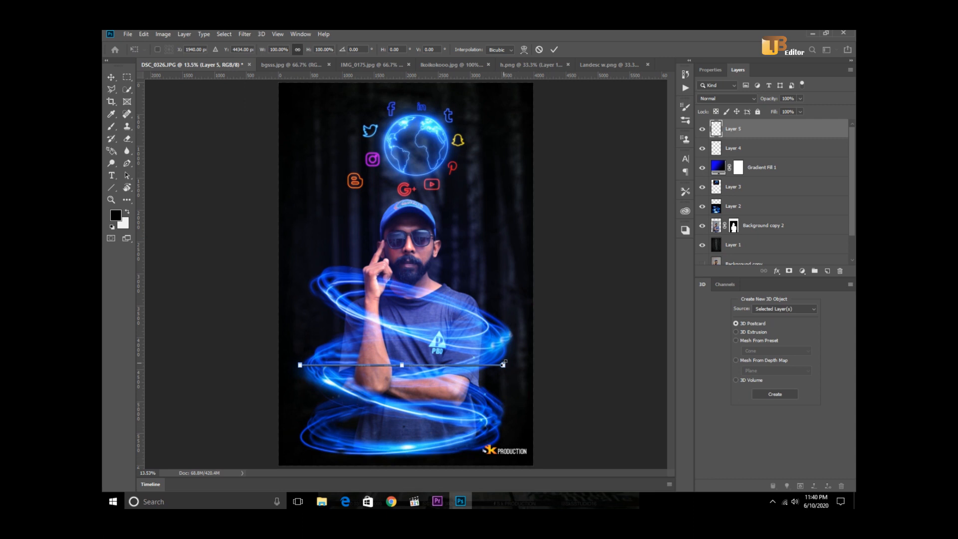
pyautogui.moveTo(503, 364); pyautogui.dragTo(582, 336)
pyautogui.press('Return')
# Move the credits strip down to the canvas's bottom edge, just beneath the SK Production logo.
pyautogui.moveTo(409, 364); pyautogui.dragTo(414, 462)
pyautogui.press('Down')
pyautogui.press('Down')
pyautogui.press('Down')
pyautogui.press('Down')
pyautogui.press('Down')
pyautogui.press('Down')
pyautogui.press('Down')
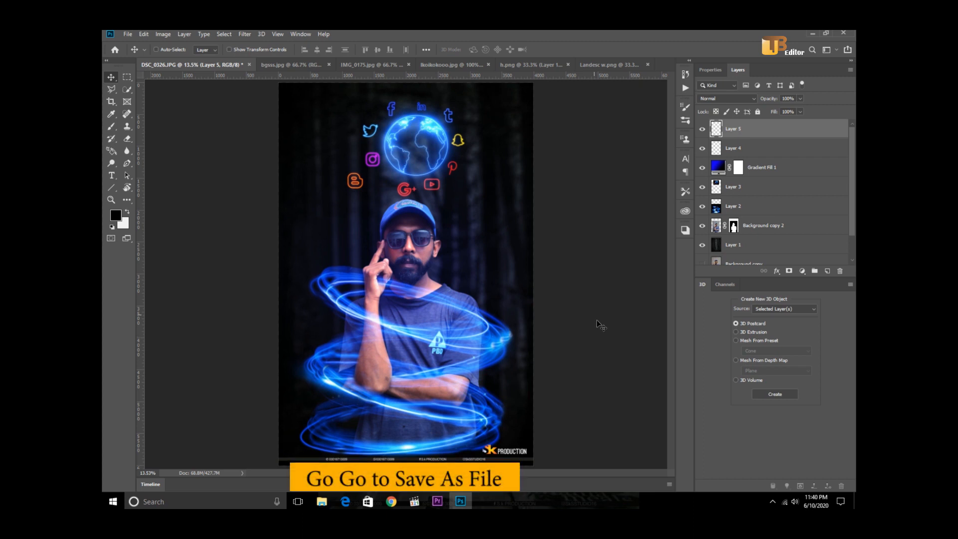
# Save the composite as a JPEG named edit skp in the Skp folder, with Maximum quality 12 and Baseline ("Standard") format.
pyautogui.click(130, 34)
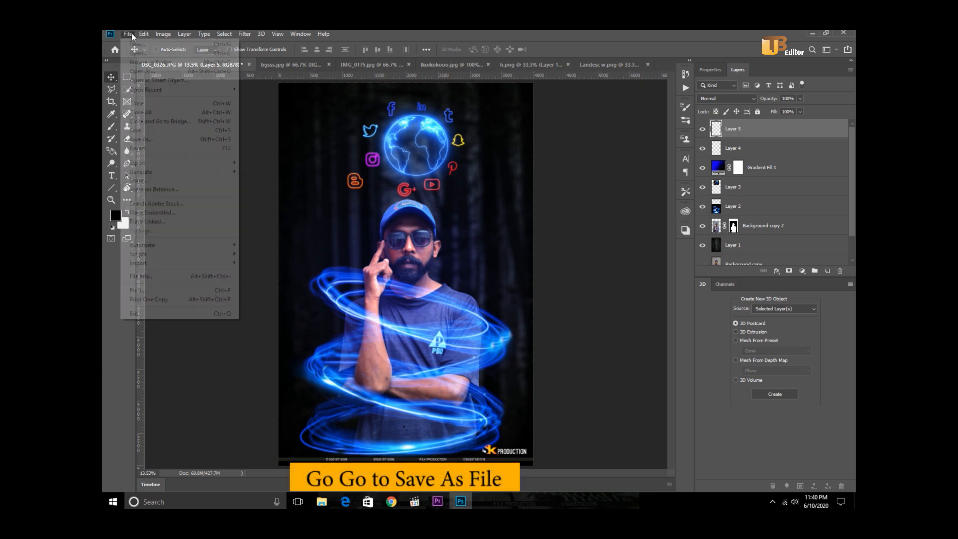
pyautogui.click(157, 144)
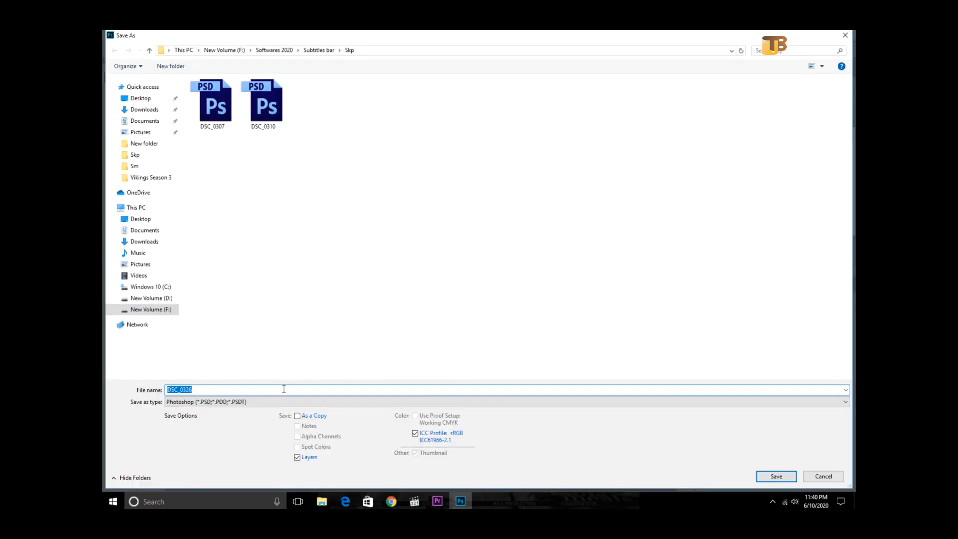
pyautogui.write('edit skp')
pyautogui.click(392, 402)
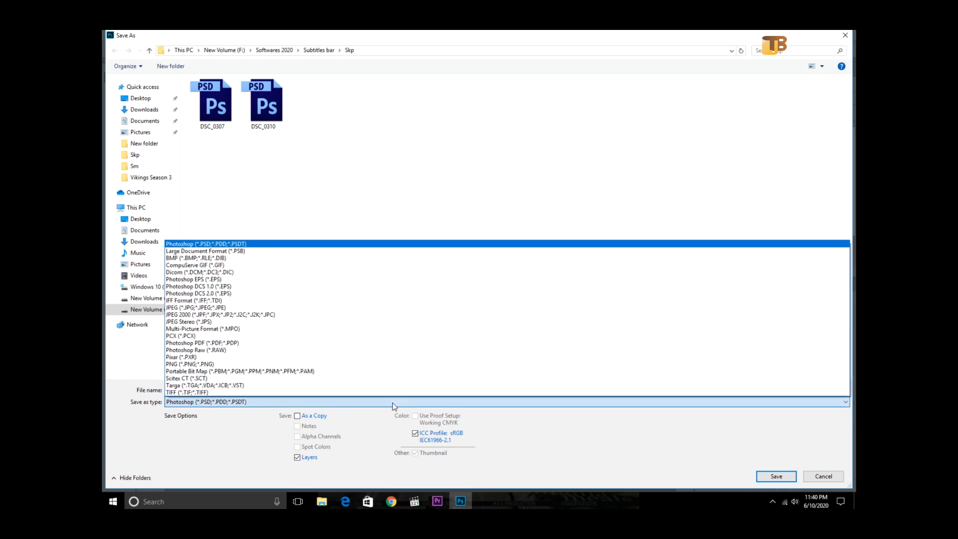
pyautogui.click(216, 307)
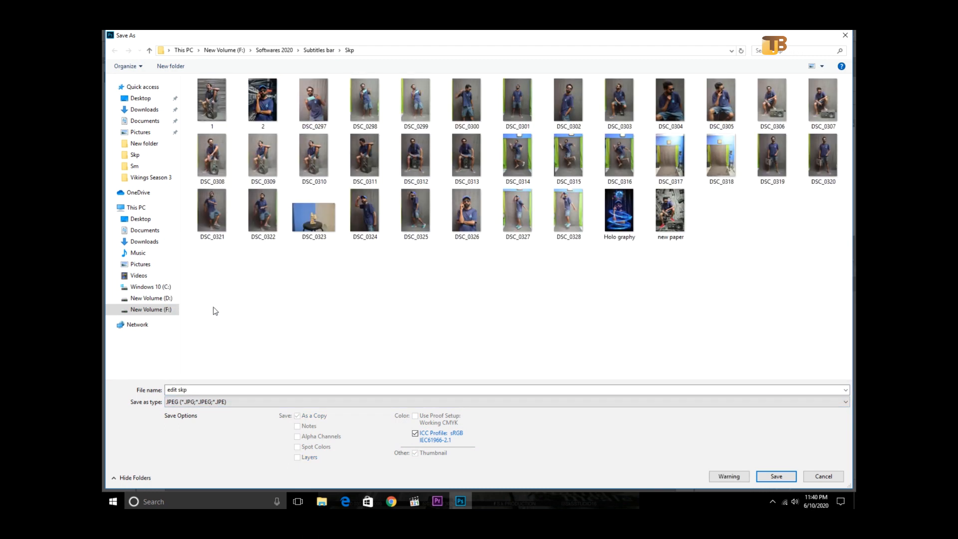
pyautogui.click(776, 477)
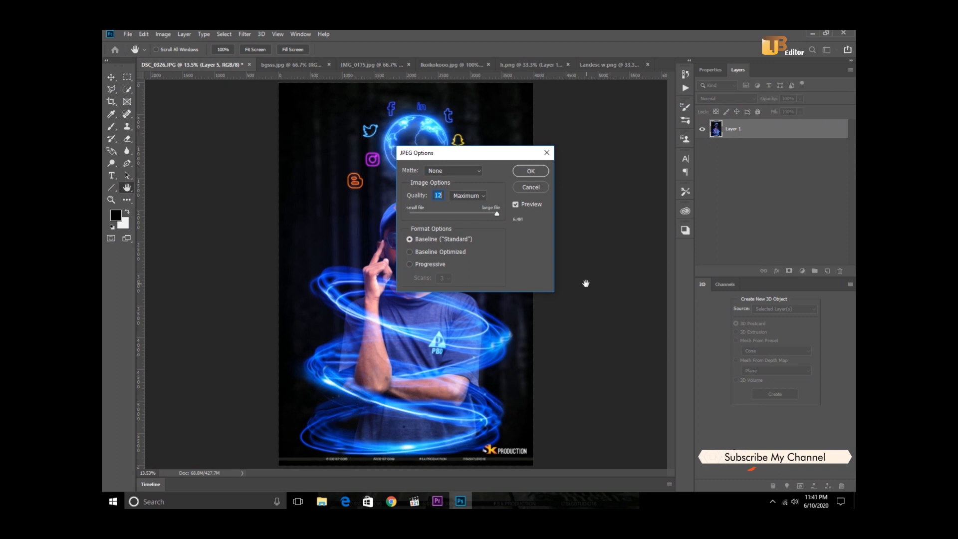
pyautogui.click(530, 171)
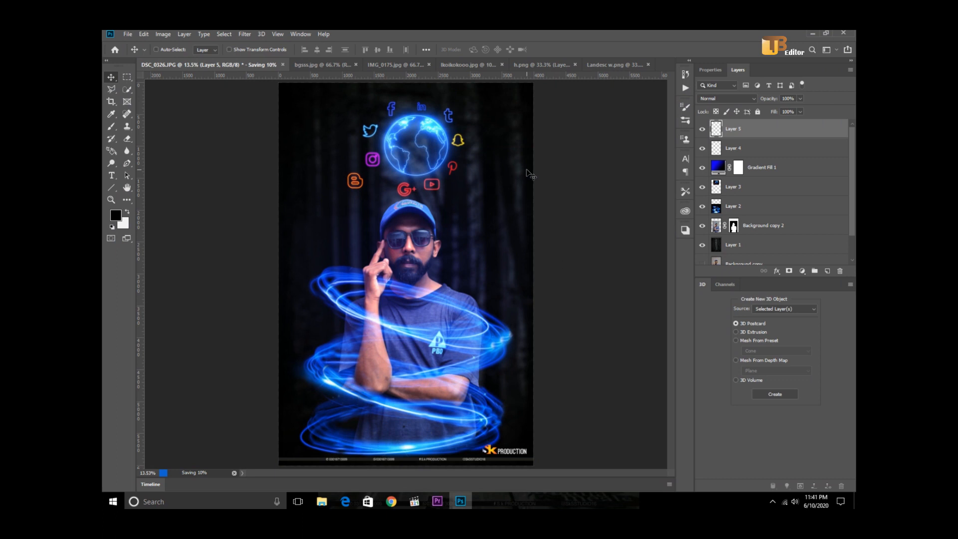